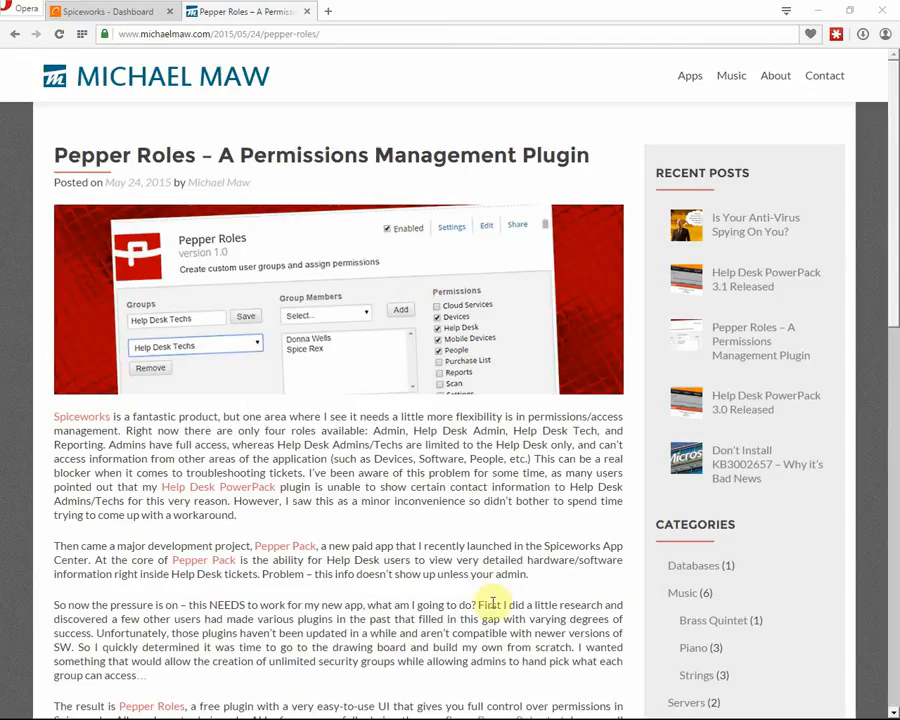
Step: Switch to the Spiceworks dashboard and open the Manage Apps page from the full settings list
left_click(131, 20)
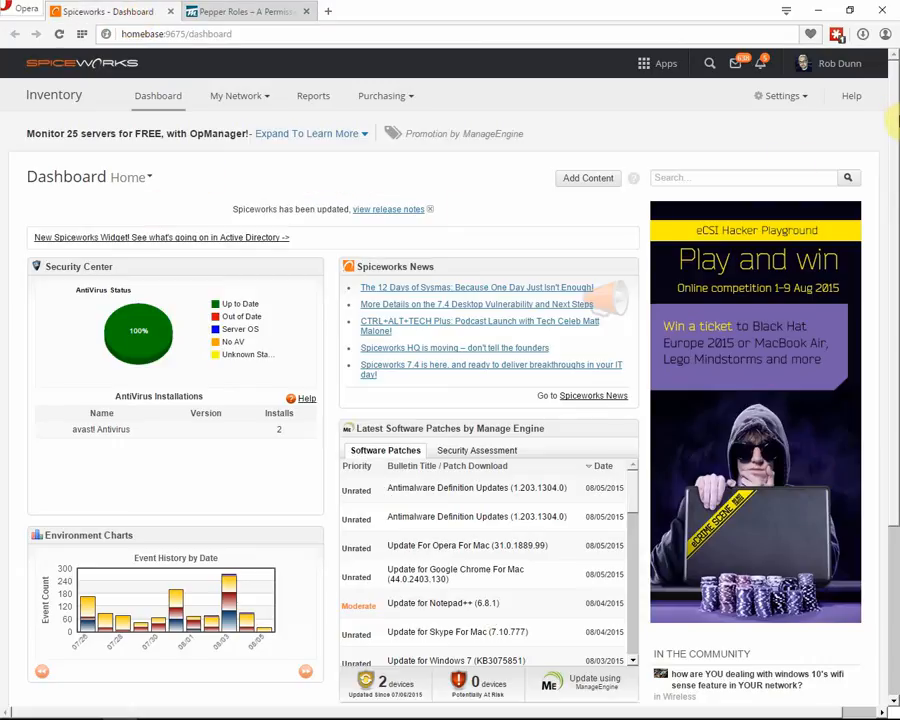
scroll(890, 368, "down", 2)
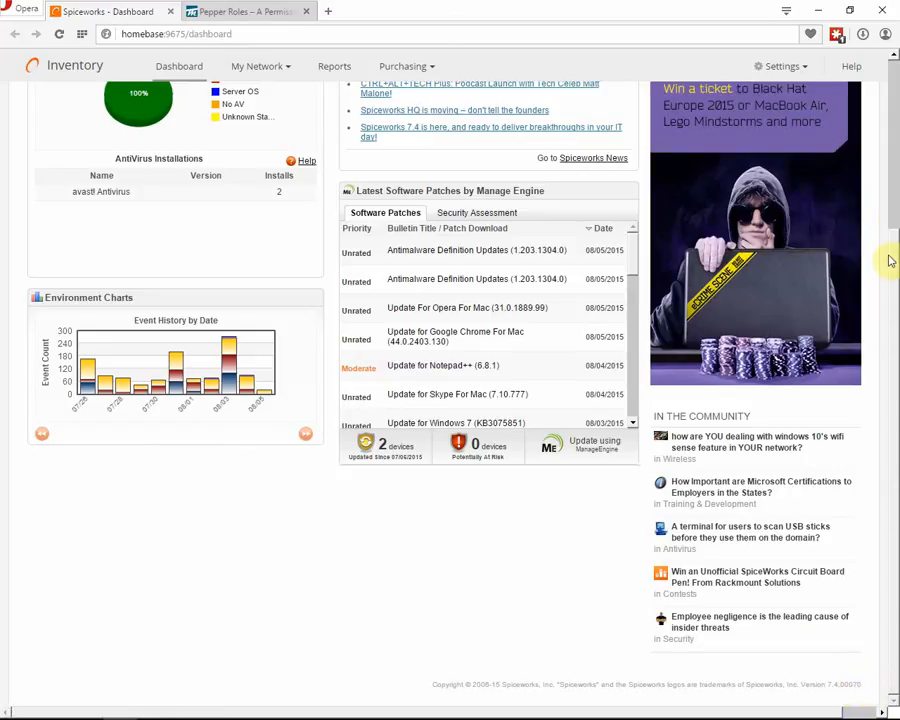
left_click(892, 207)
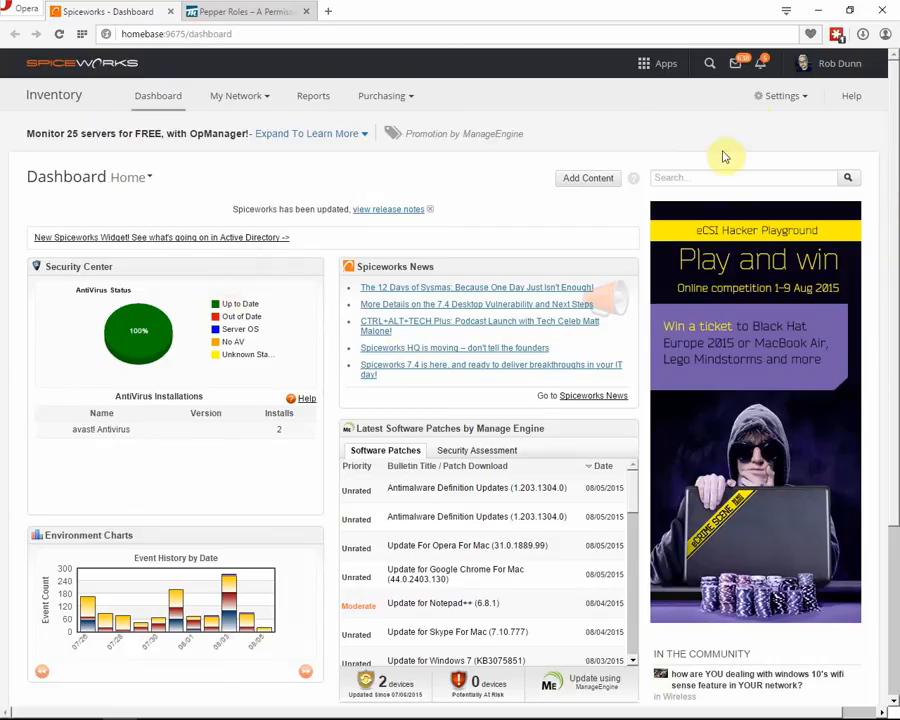
left_click(786, 96)
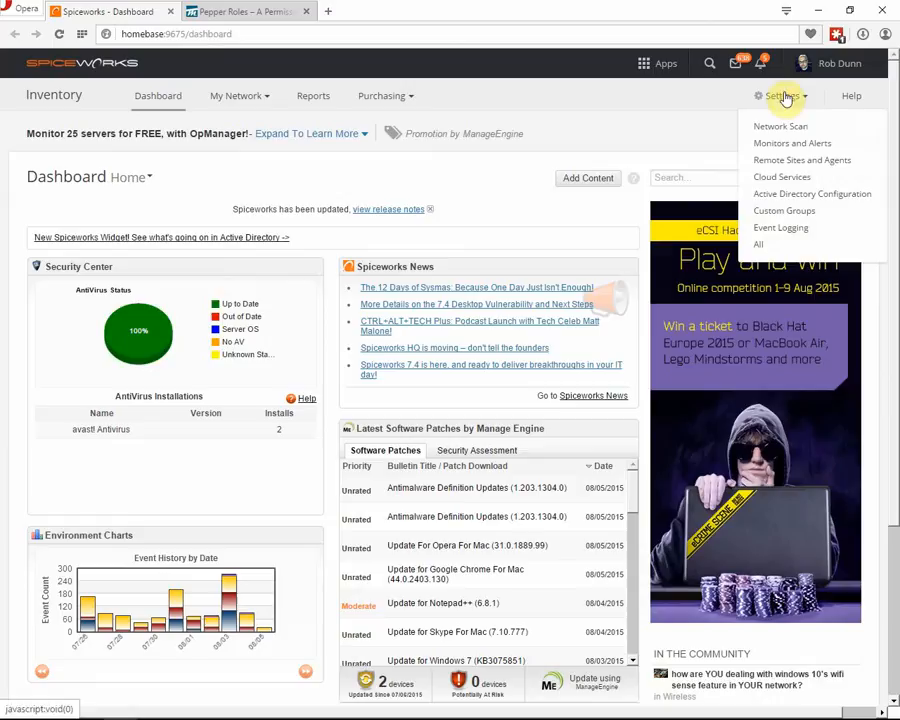
left_click(806, 250)
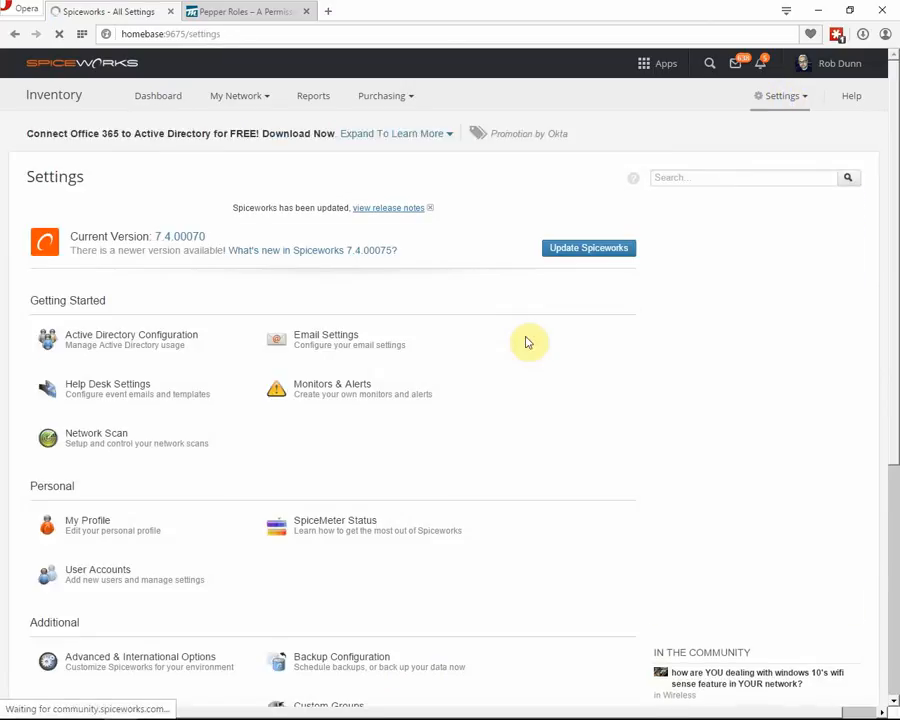
scroll(528, 342, "down", 3)
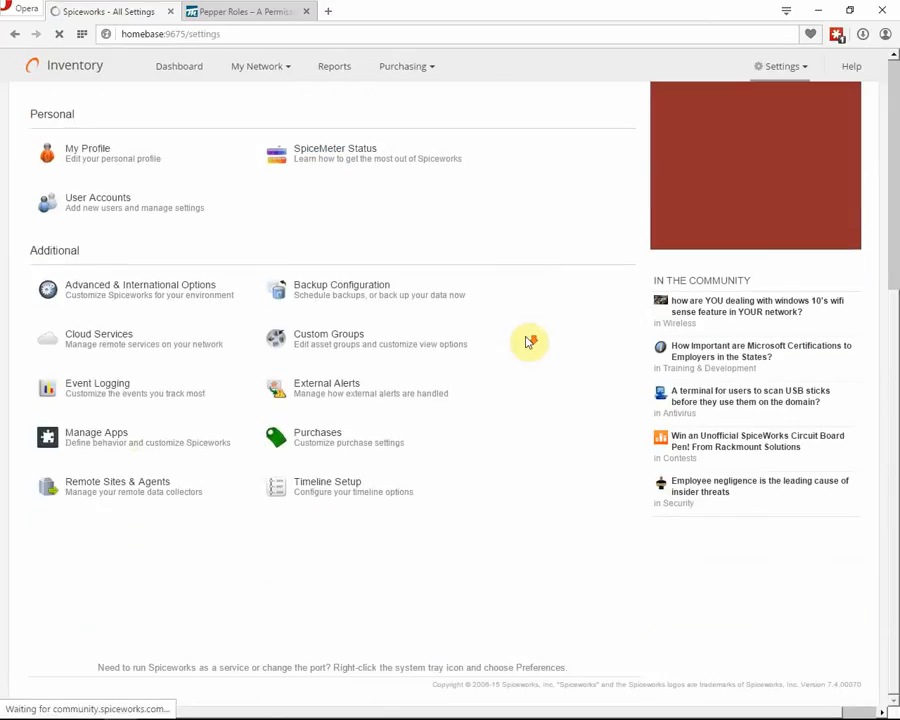
left_click(113, 433)
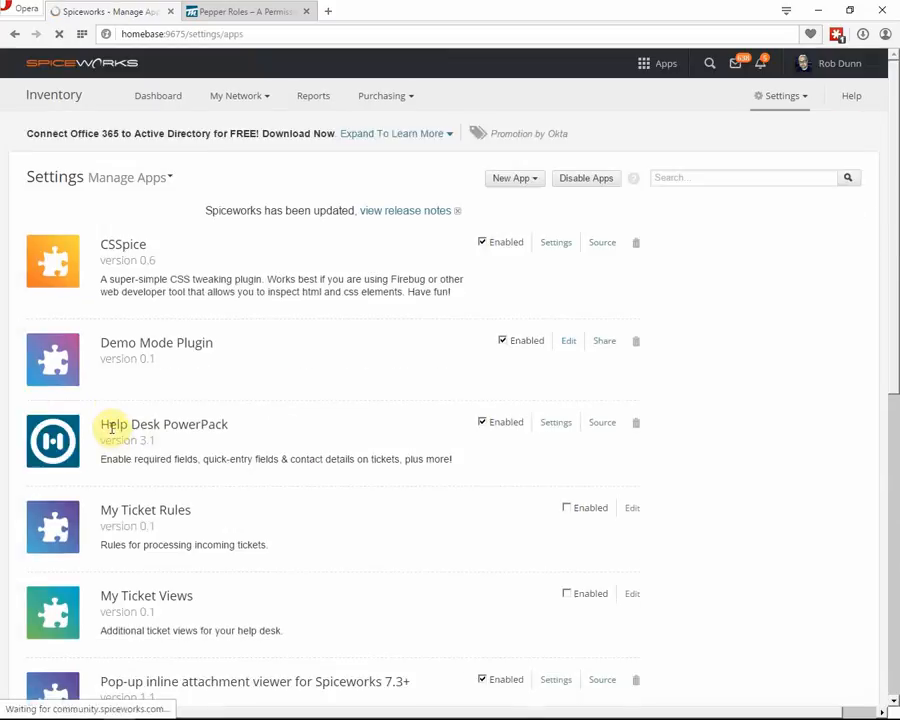
Step: Go to the Spiceworks App Center, search for "pepper roles" and open the Pepper Roles plugin page
scroll(807, 317, "down", 5)
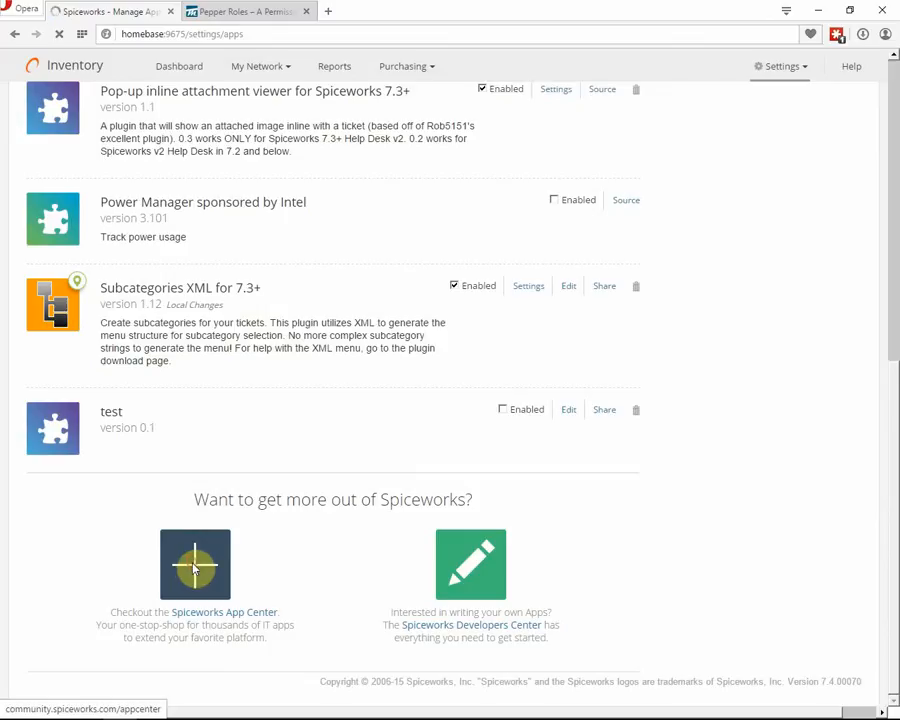
left_click(194, 569)
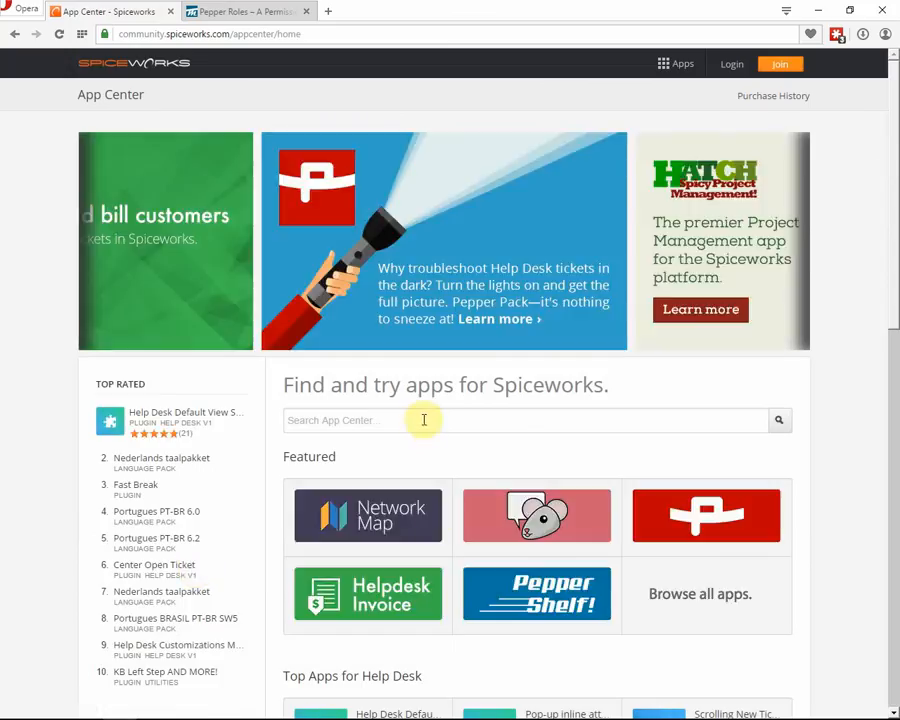
left_click(423, 423)
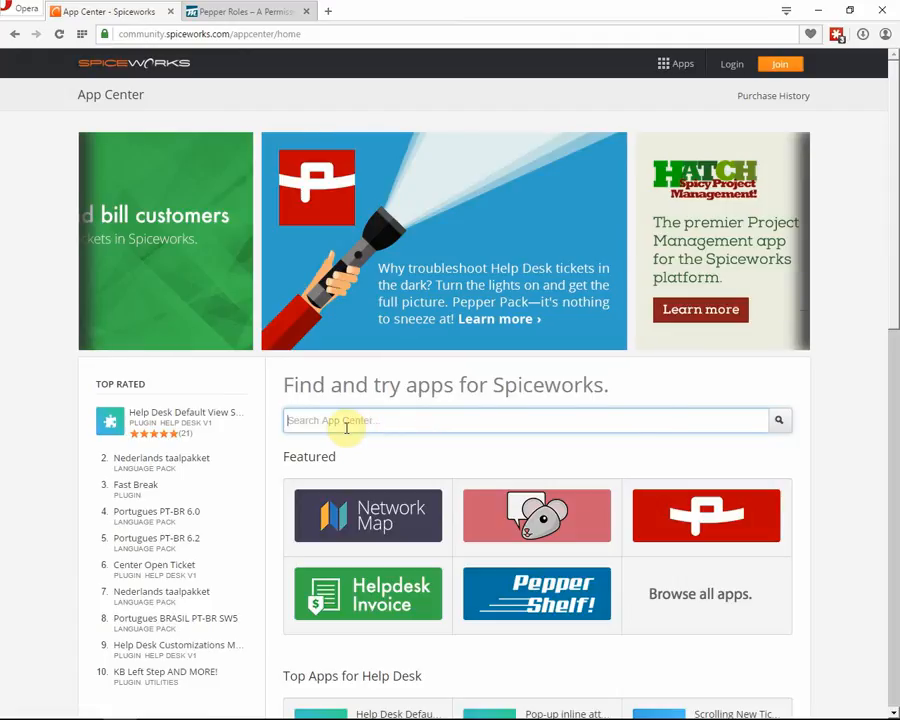
type("d")
key("BackSpace")
type("pepper roles")
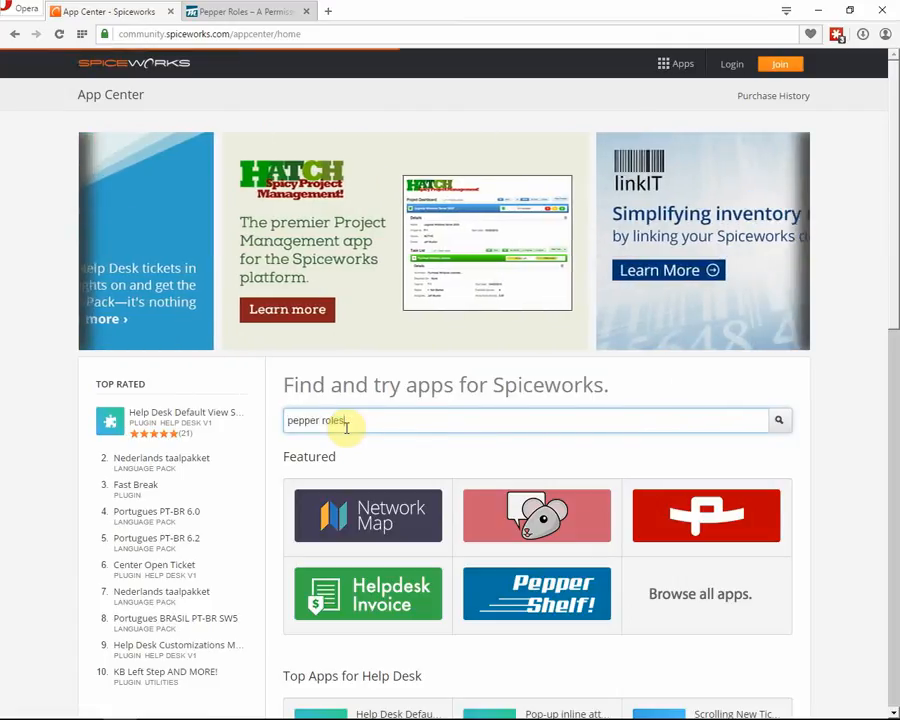
key("Return")
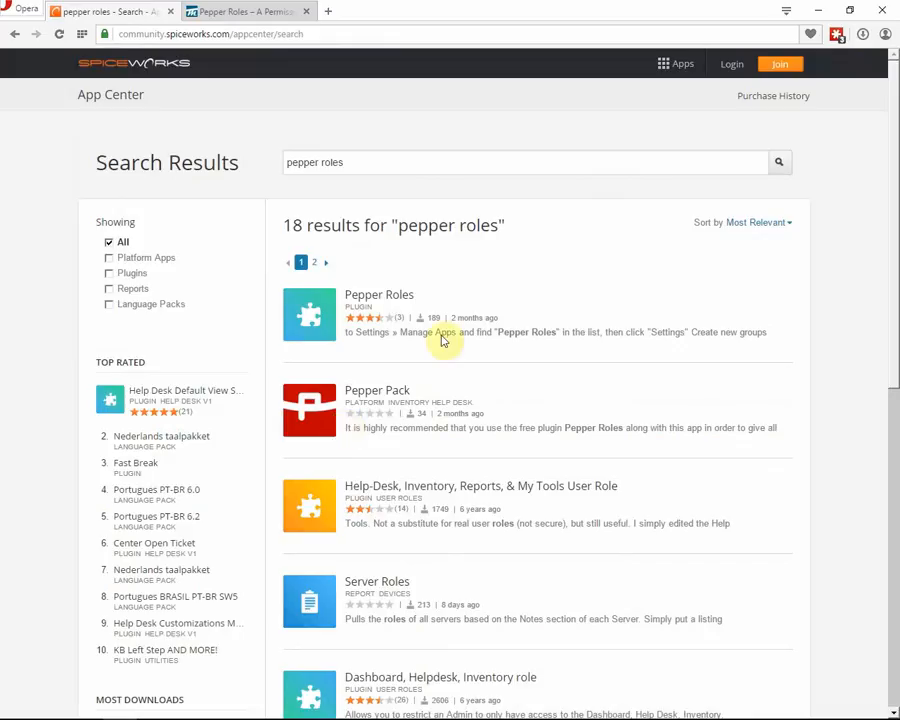
left_click(381, 300)
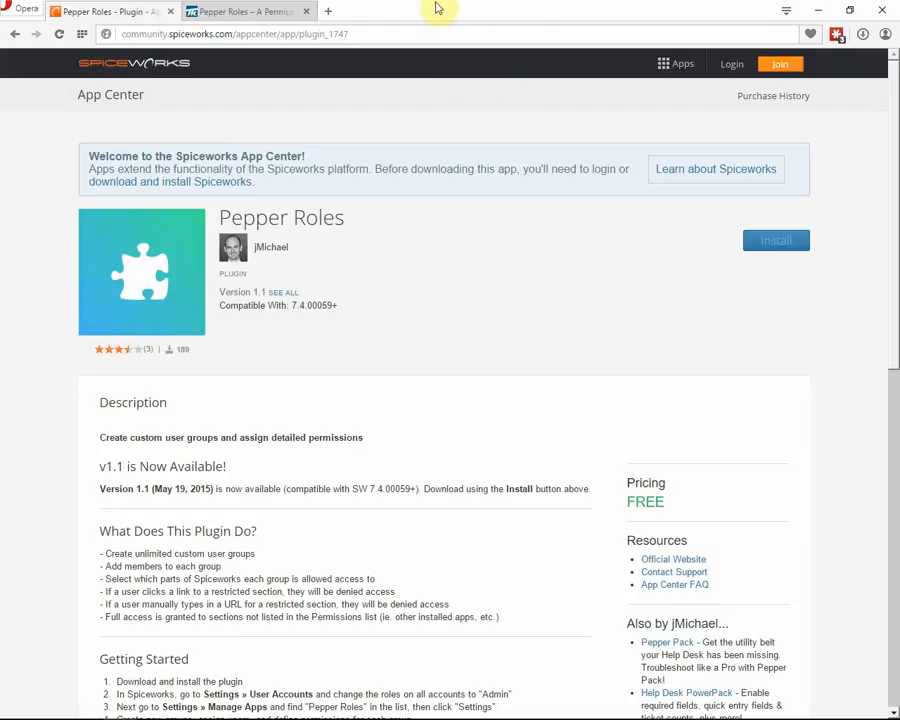
Step: Open homebase:9675 in a new browser tab and go from there to the Spiceworks Community start page
left_click(331, 14)
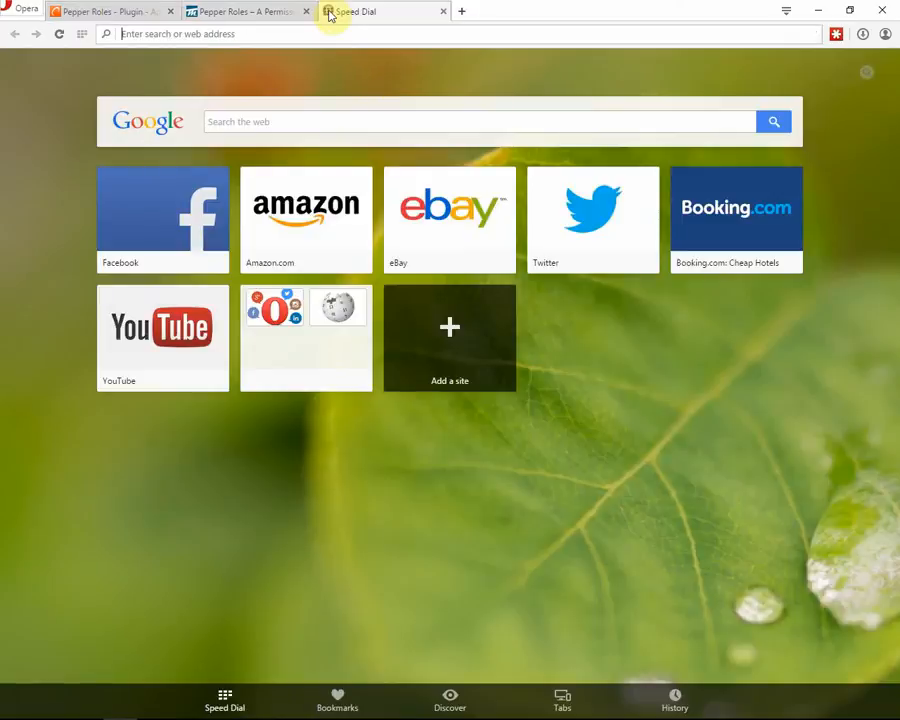
left_click(291, 32)
type("homebase:9675")
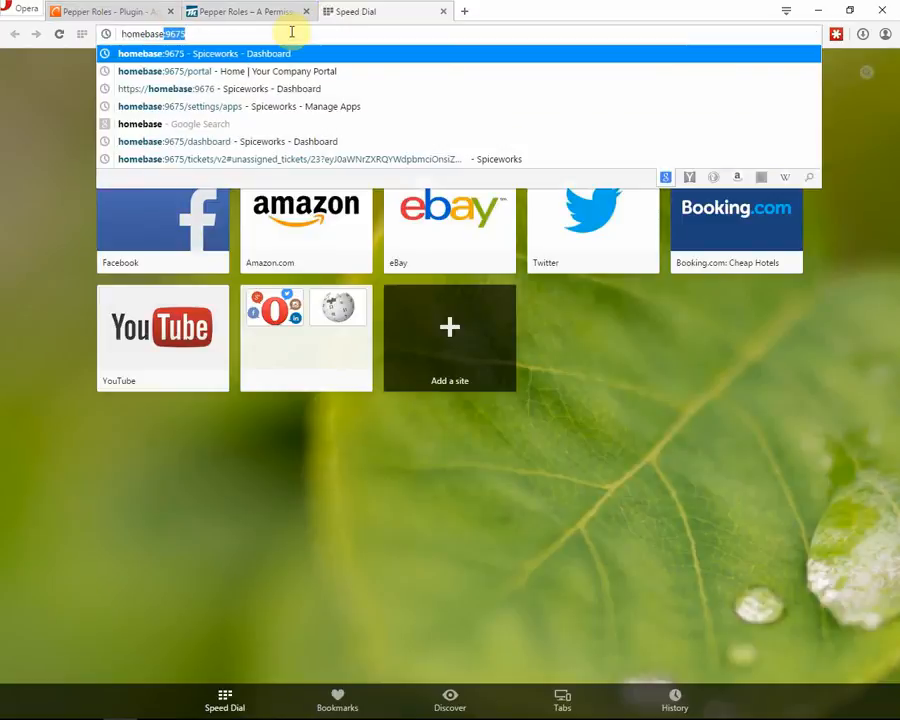
key("Return")
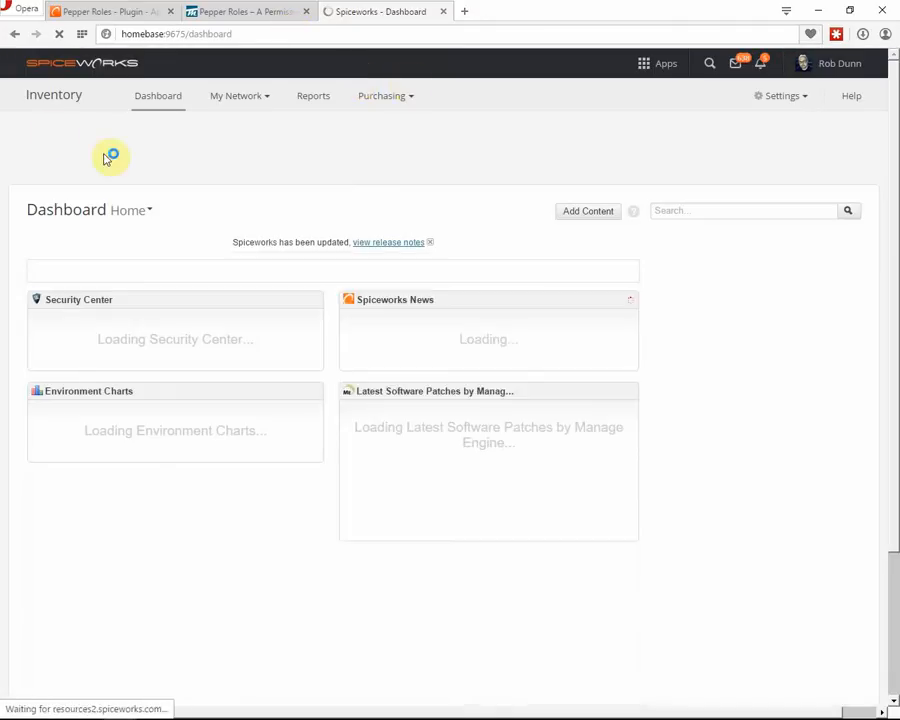
left_click(113, 65)
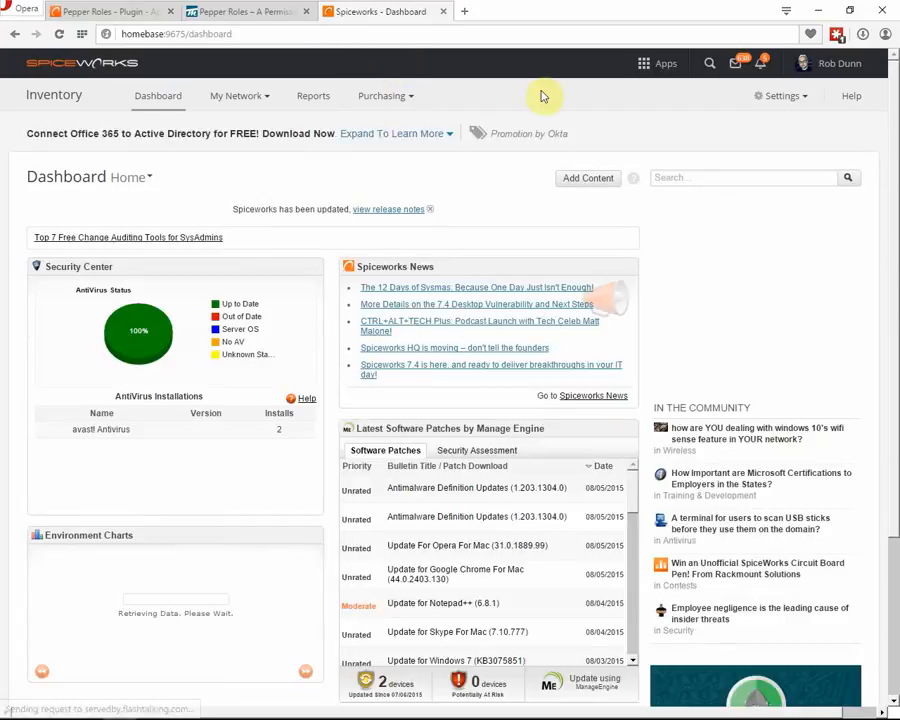
left_click(668, 66)
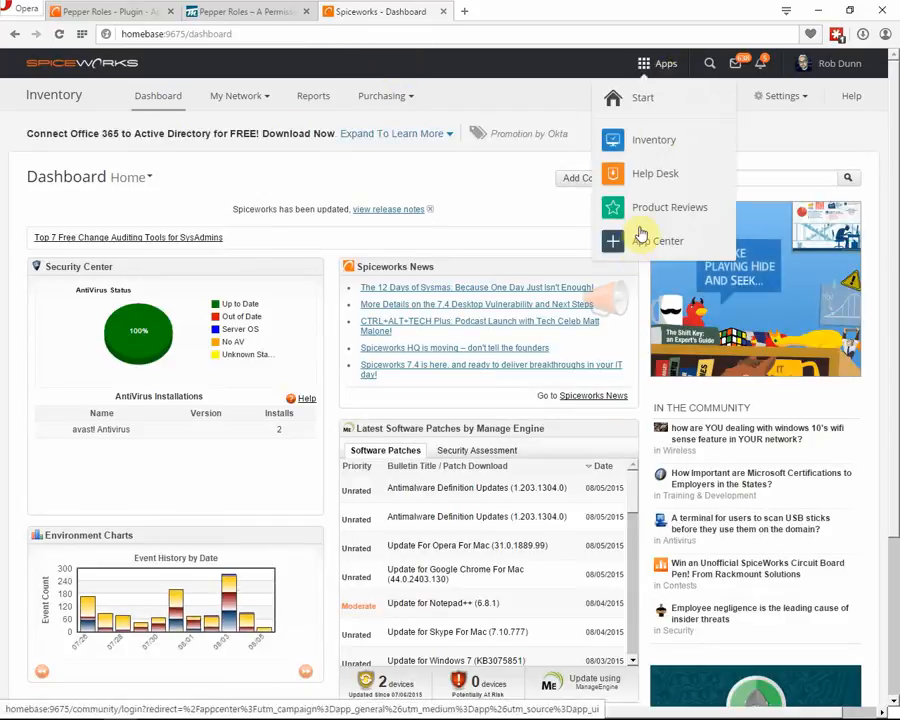
left_click(640, 100)
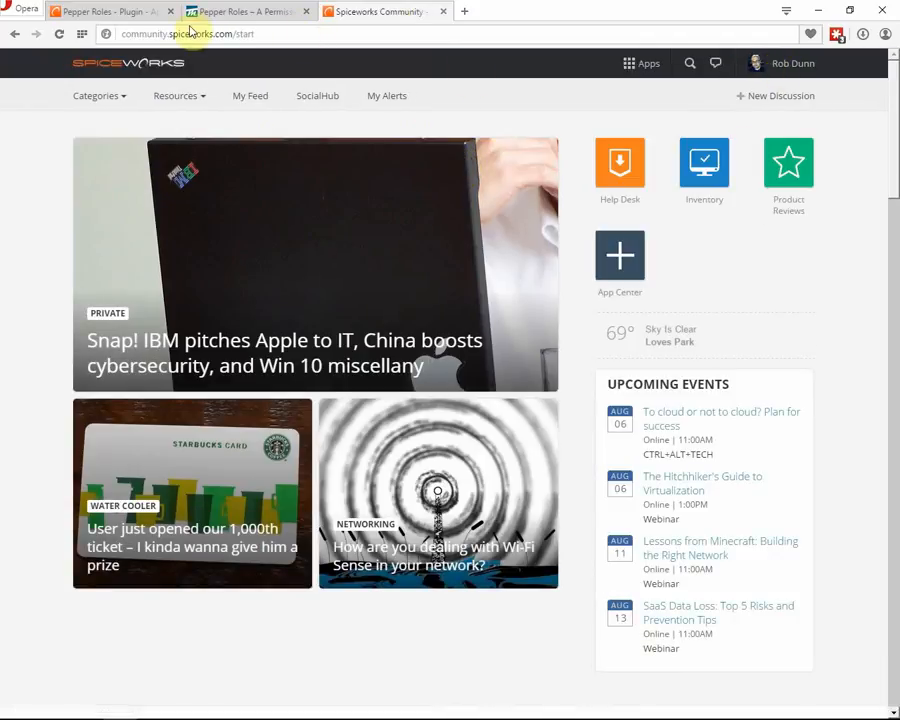
Step: Return to the Pepper Roles plugin page, reload it and install the plugin on the homebase:9675 server
left_click(116, 12)
key("F5")
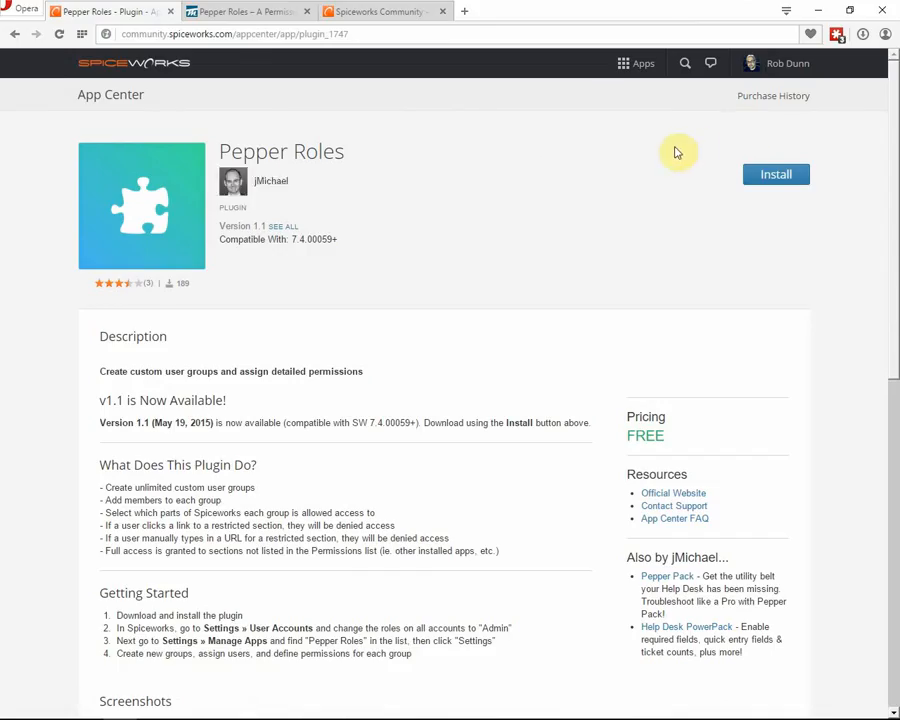
left_click(786, 179)
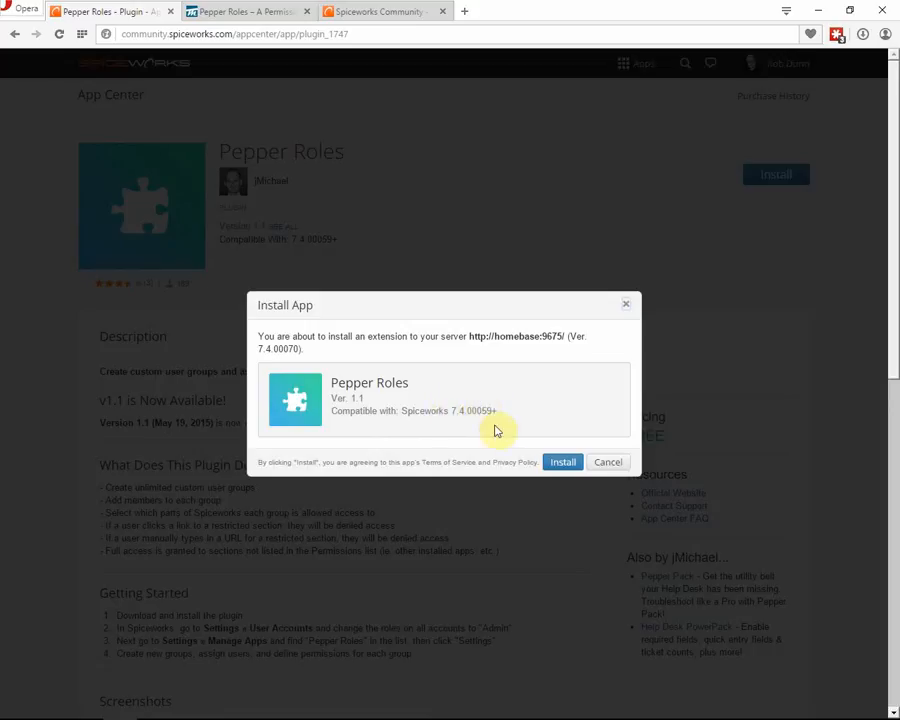
left_click(560, 464)
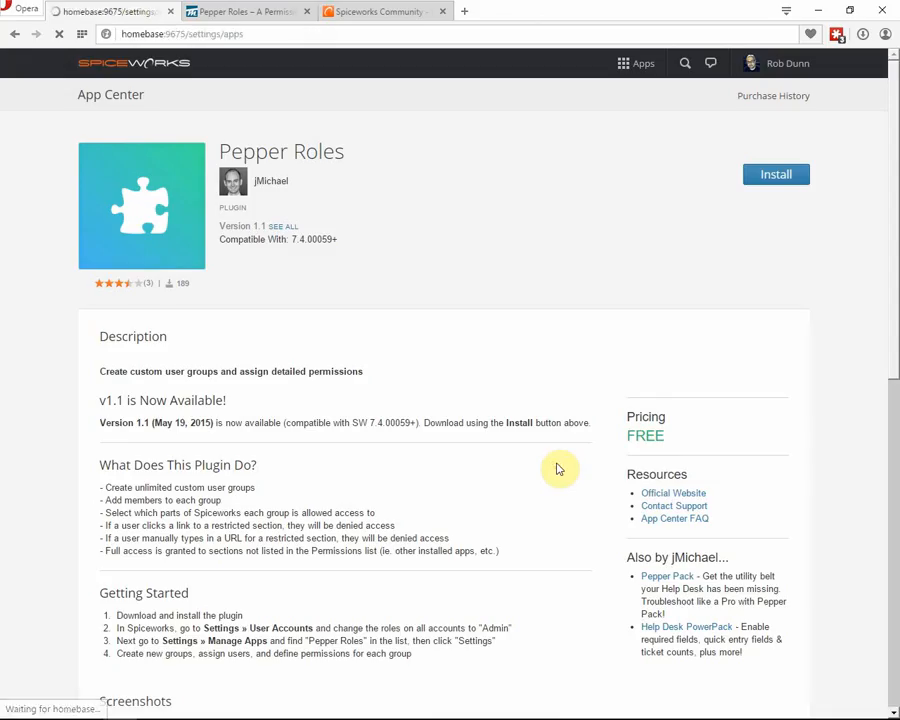
Step: Find Pepper Roles among the installed apps, open its settings and check its list of existing groups
scroll(555, 295, "down", 6)
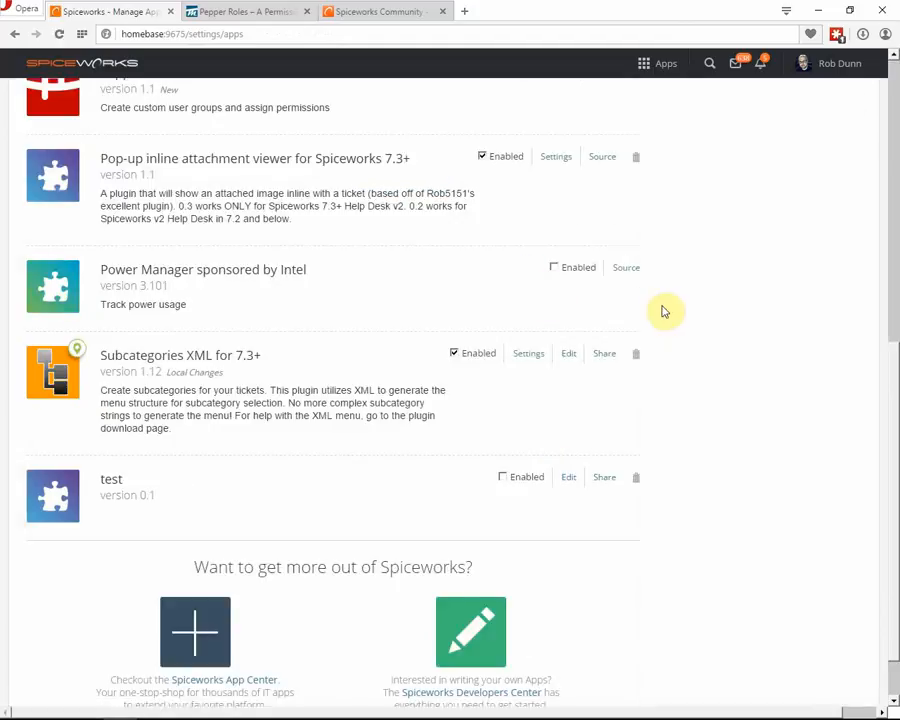
left_click(895, 306)
left_click_drag(895, 306, 895, 474)
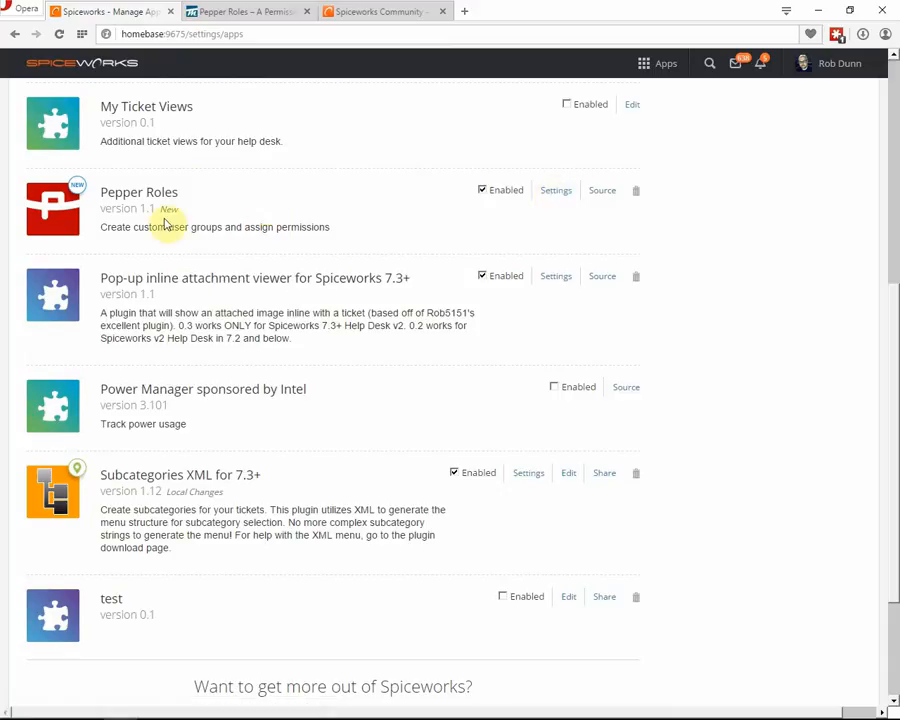
left_click(567, 192)
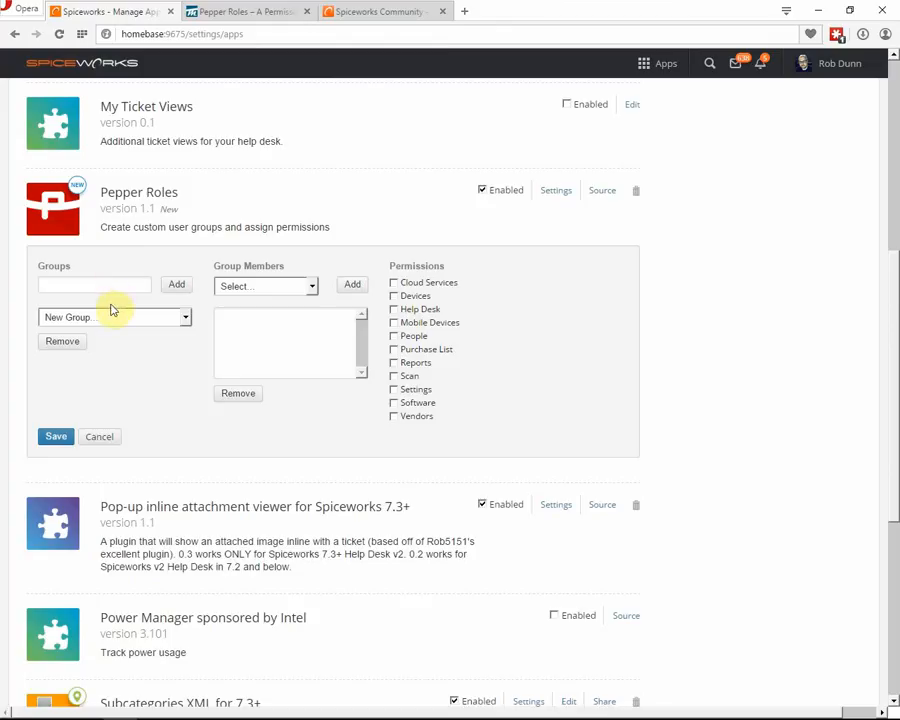
left_click(184, 318)
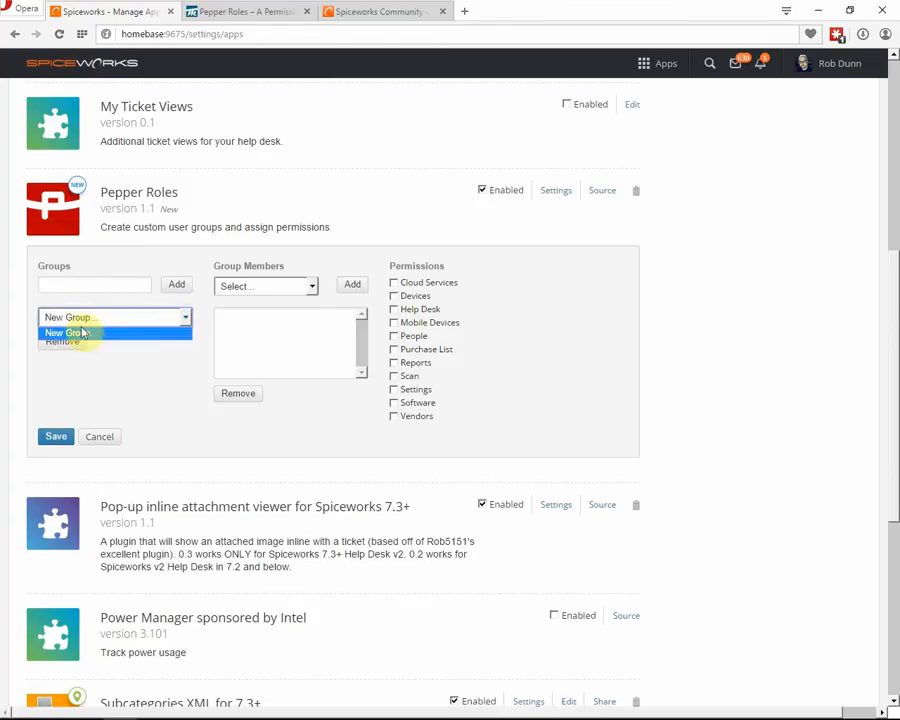
left_click(136, 378)
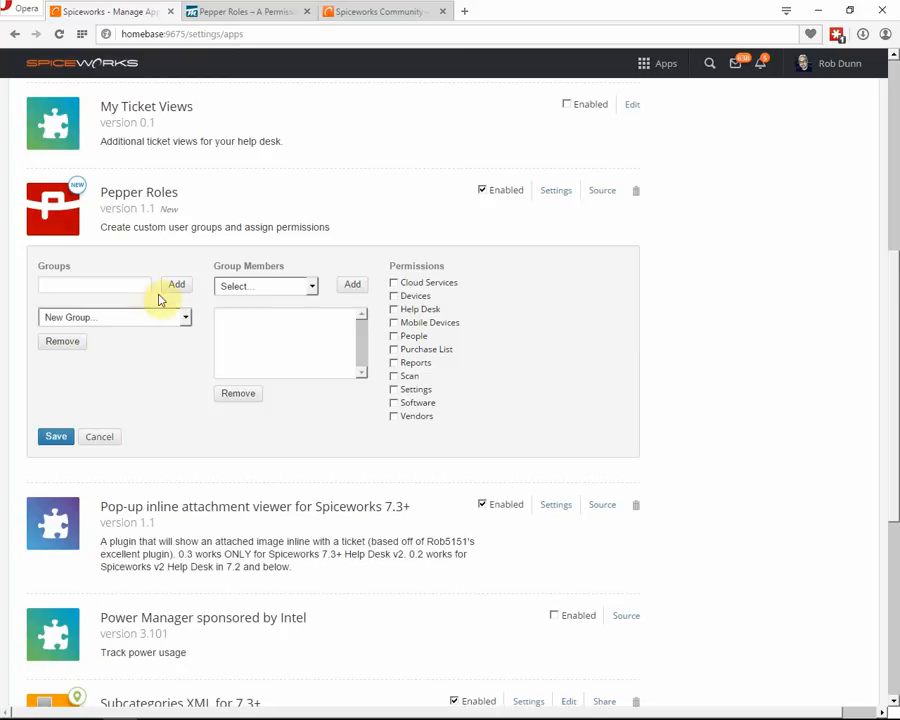
Step: Add a Pepper Roles group named "Full Access" and select it as the group to edit
left_click(118, 285)
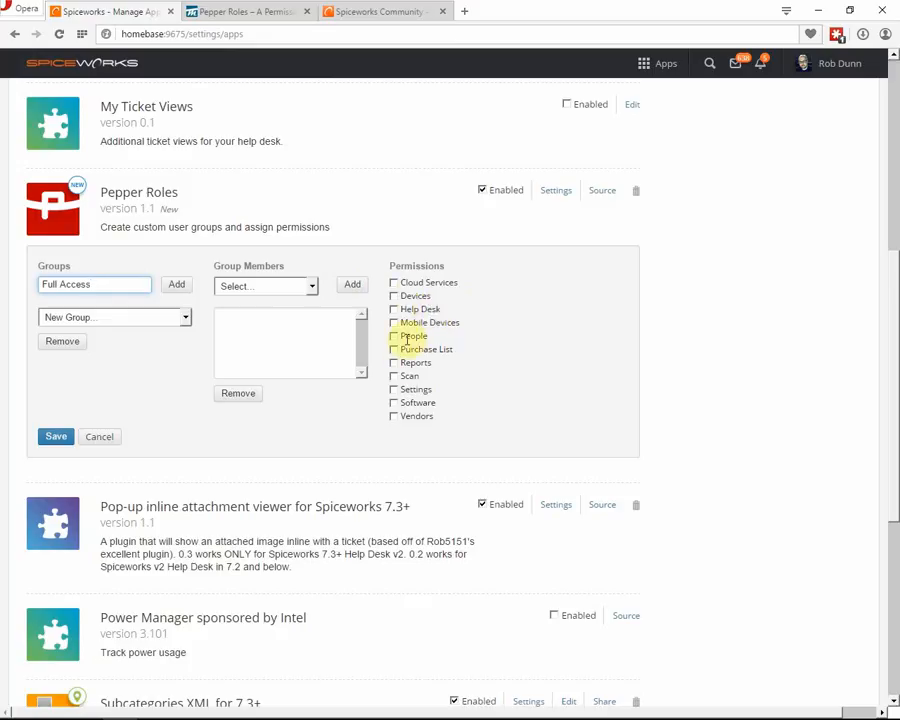
left_click(393, 390)
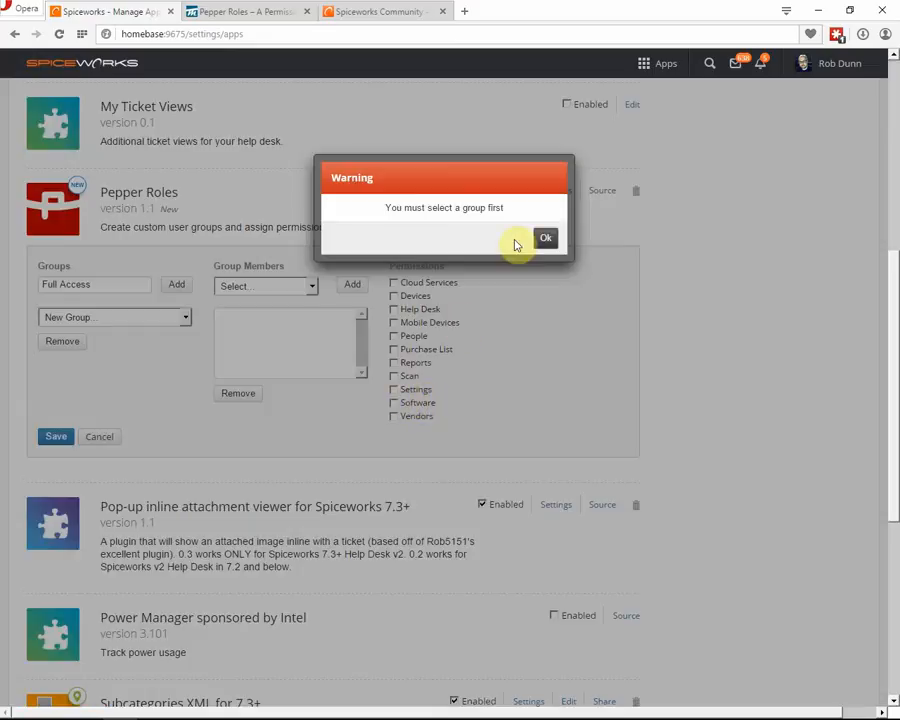
left_click(543, 240)
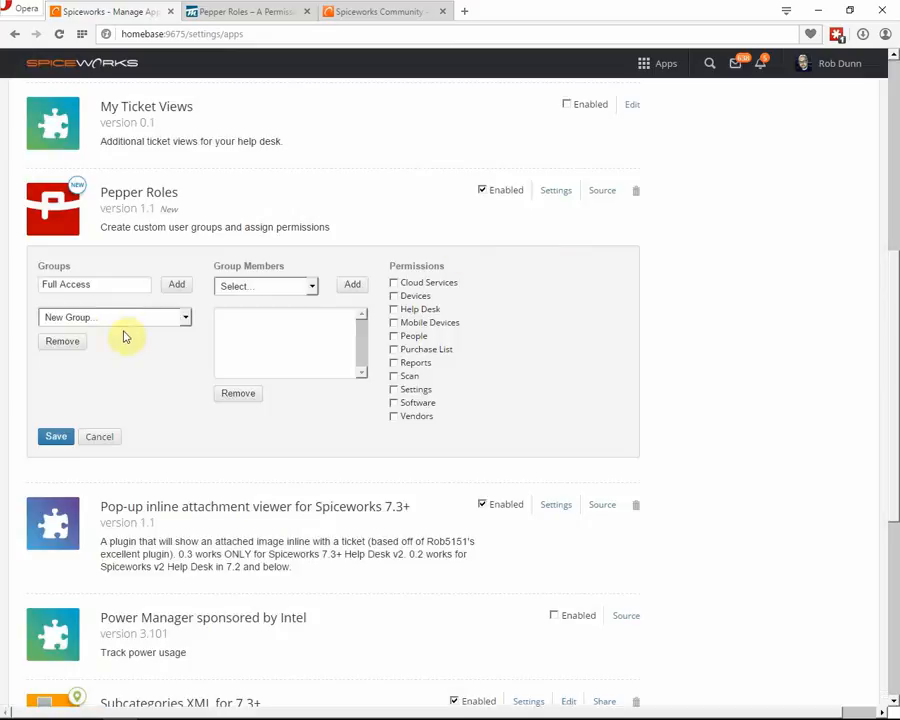
left_click(174, 287)
left_click(138, 318)
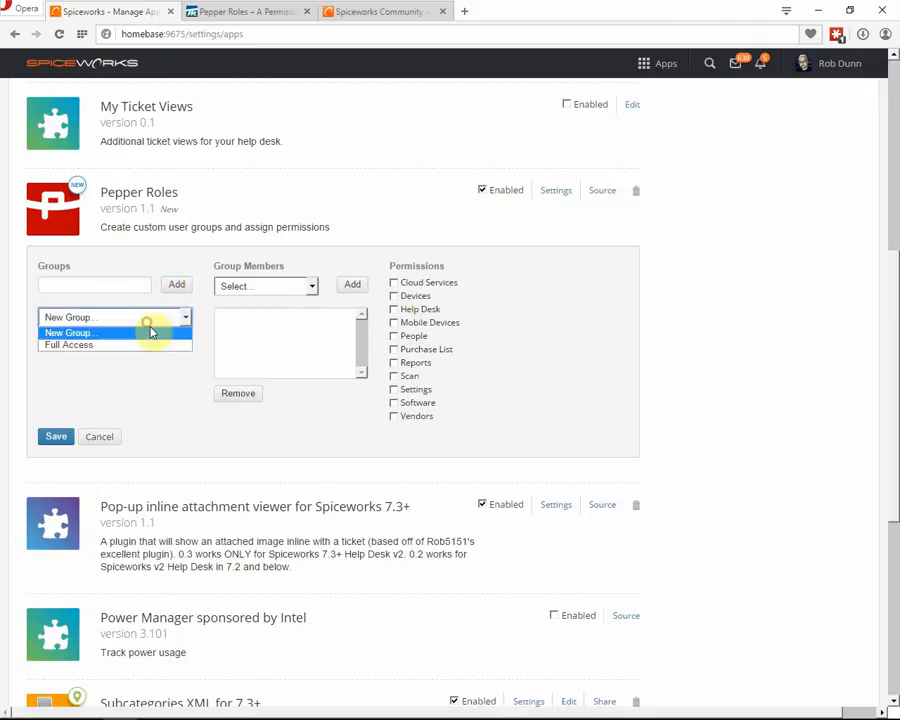
left_click(141, 346)
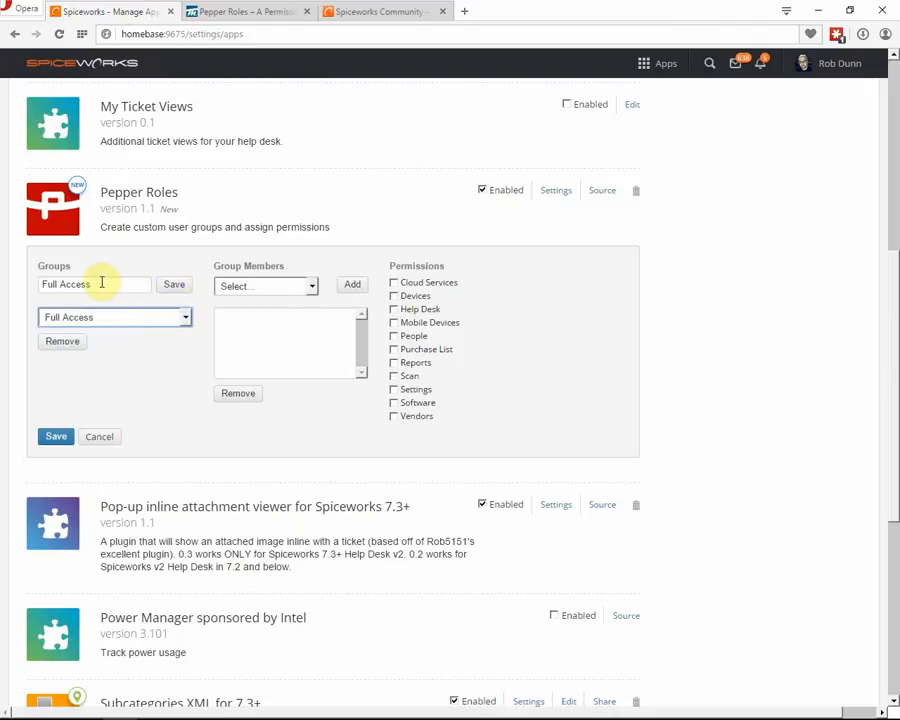
Step: Grant the Full Access group all listed permissions, from Cloud Services through Vendors
left_click(394, 389)
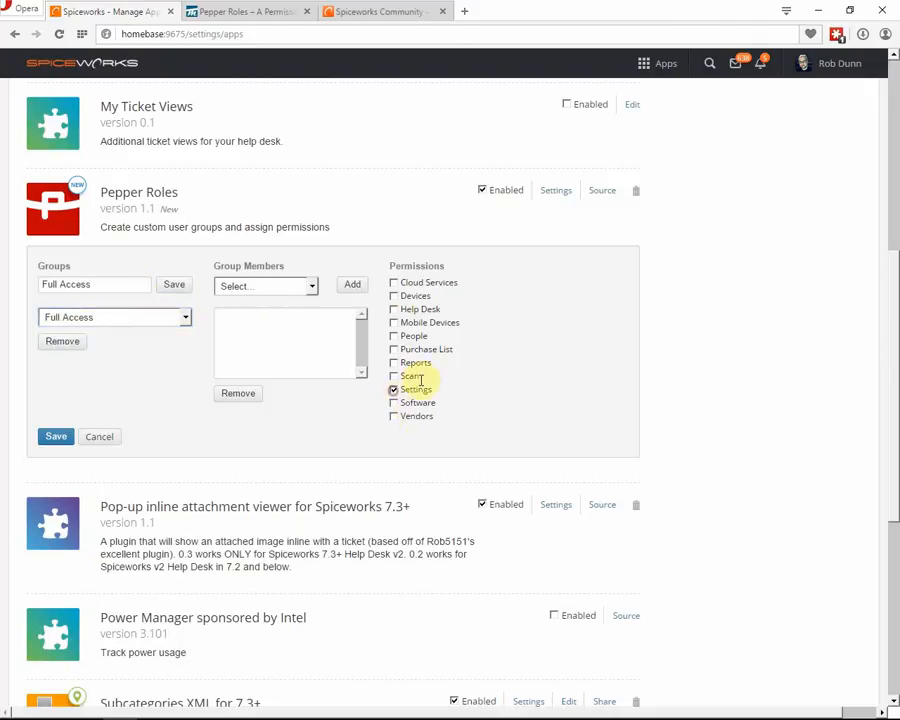
left_click(394, 284)
left_click(394, 296)
left_click(394, 309)
left_click(394, 323)
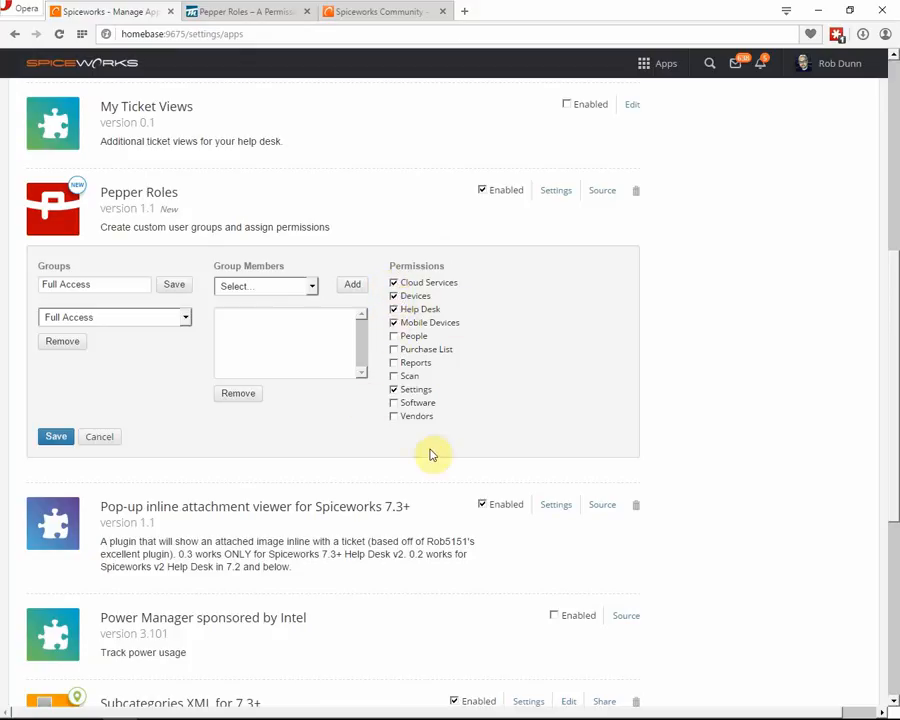
left_click(394, 336)
left_click(394, 349)
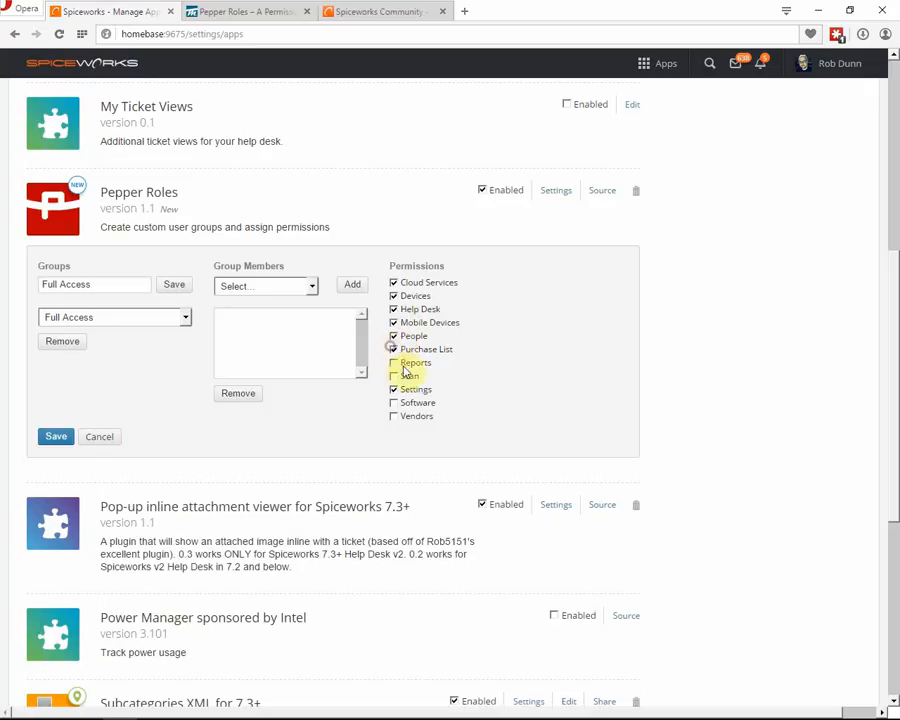
left_click(394, 363)
left_click(394, 376)
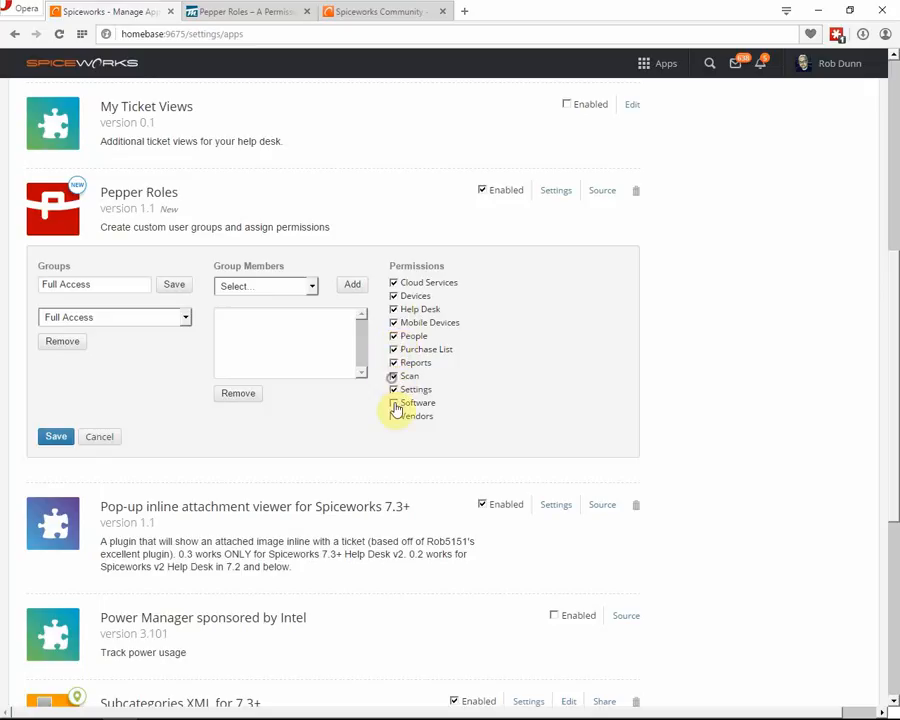
left_click(393, 403)
left_click(394, 416)
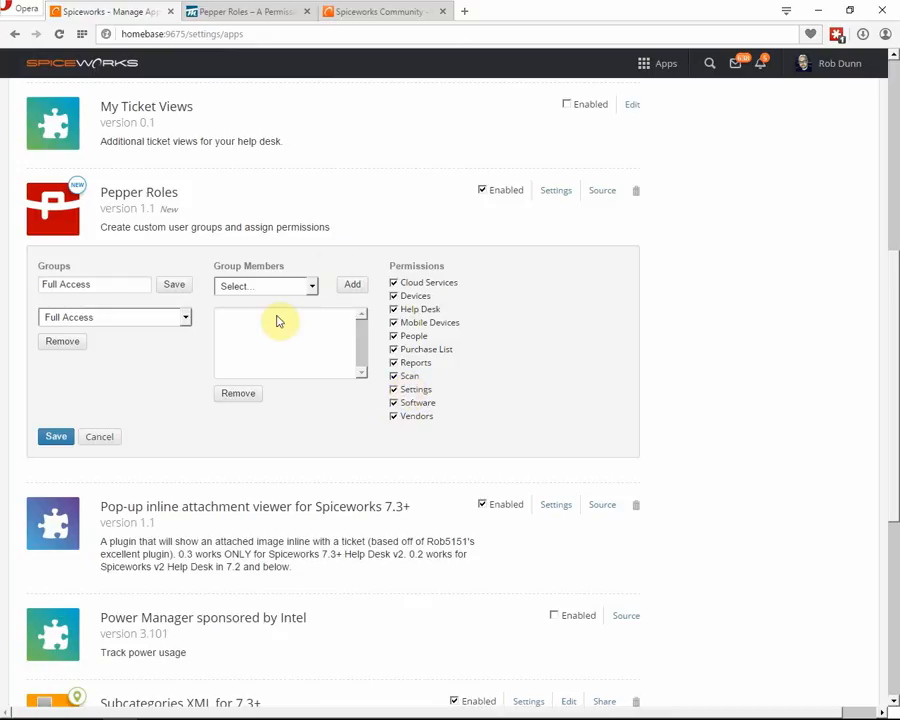
Step: Add the signed-in administrator's account to the Full Access group's members and save the Pepper Roles settings
left_click(310, 288)
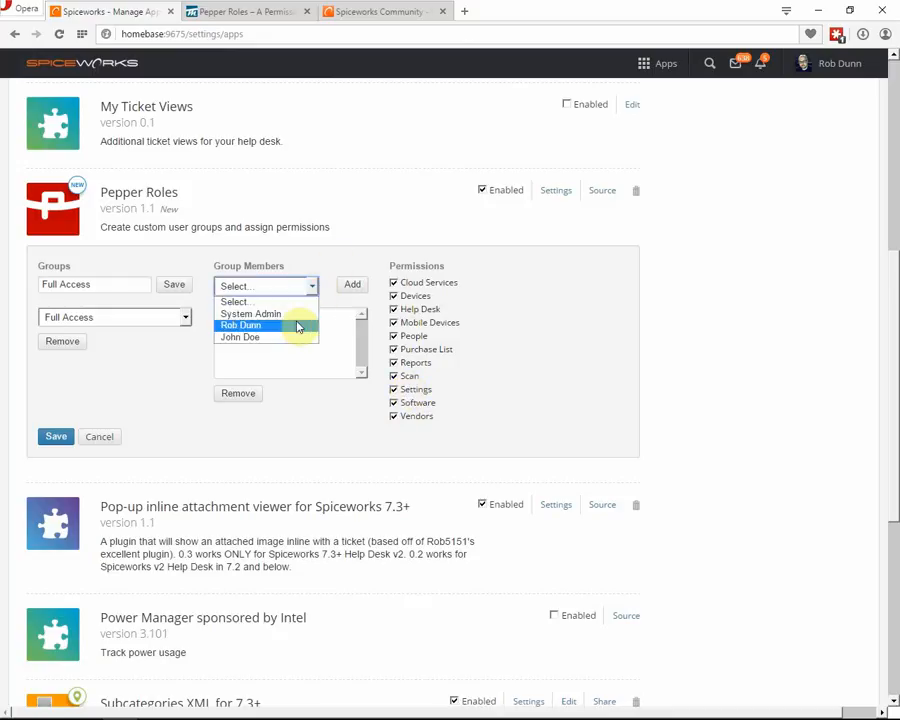
left_click(297, 326)
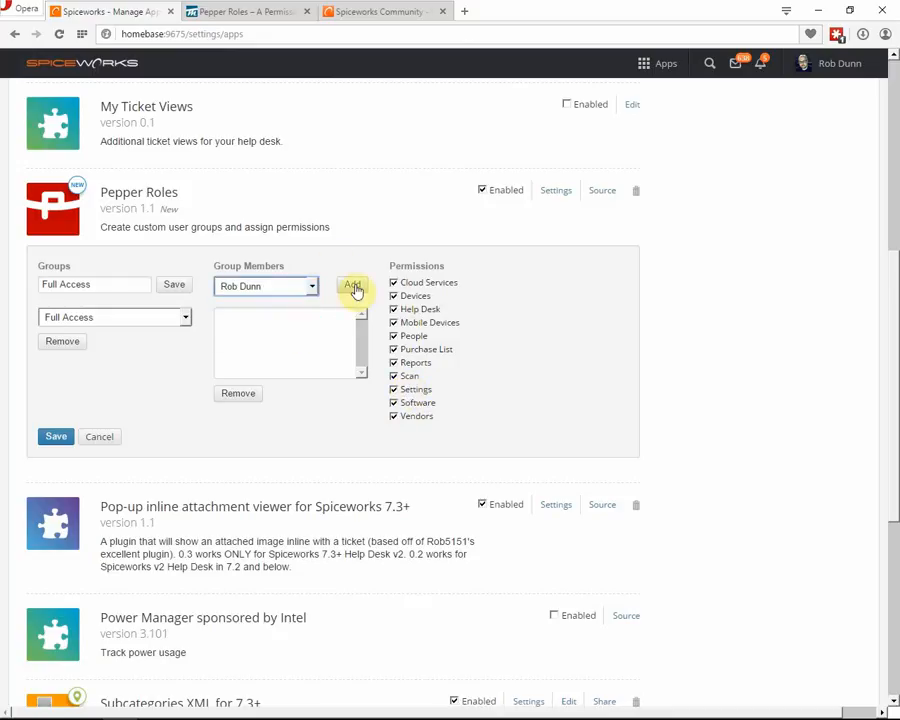
left_click(352, 286)
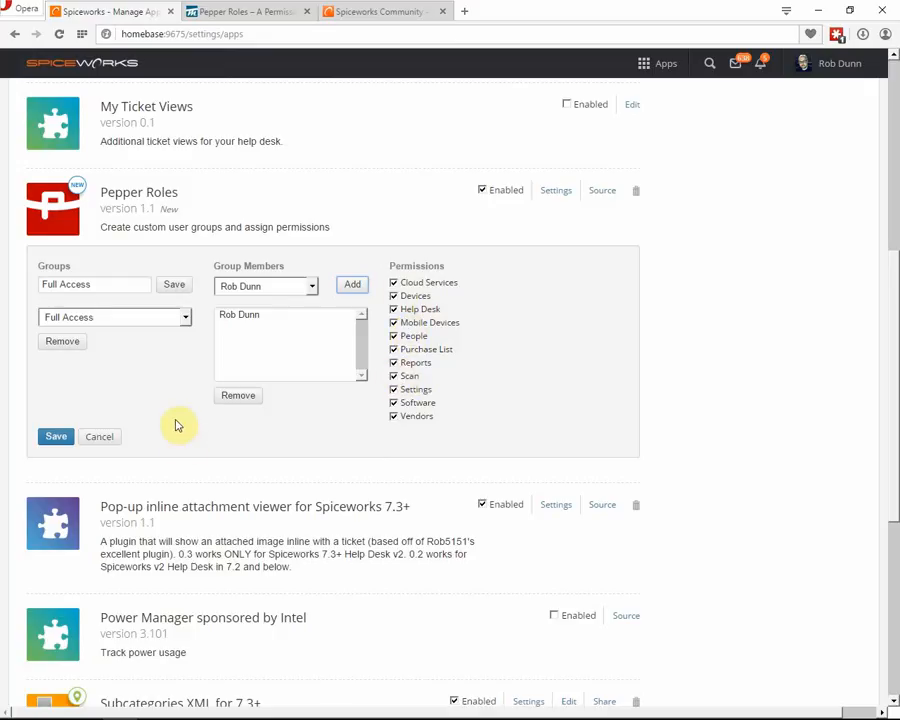
left_click(55, 438)
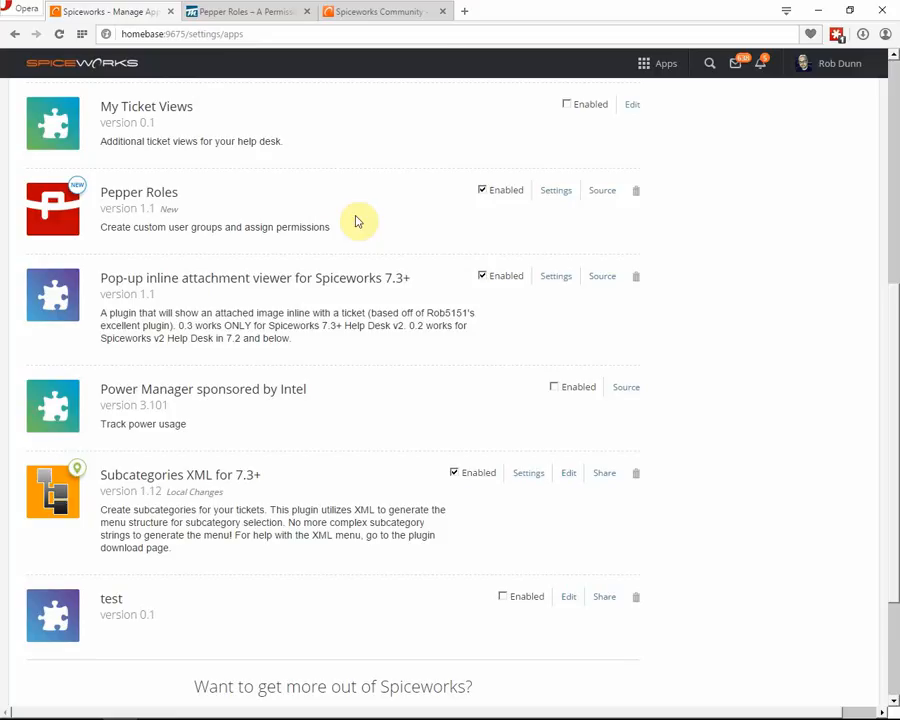
Step: Reopen the Pepper Roles settings, add a group named "Help Desk & Reports" and select it as the group to edit
left_click(557, 191)
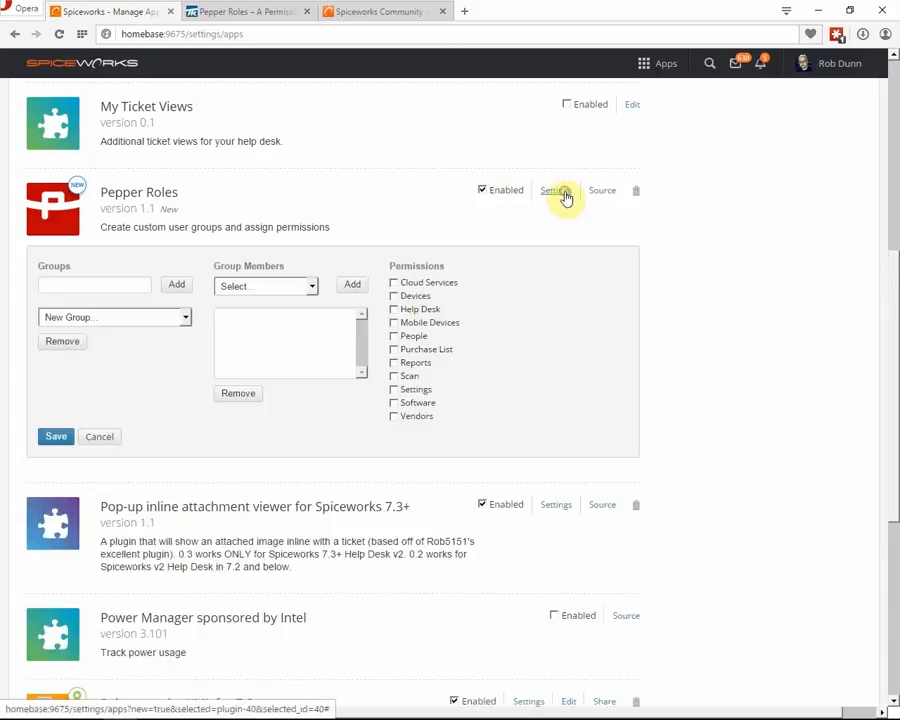
left_click(141, 289)
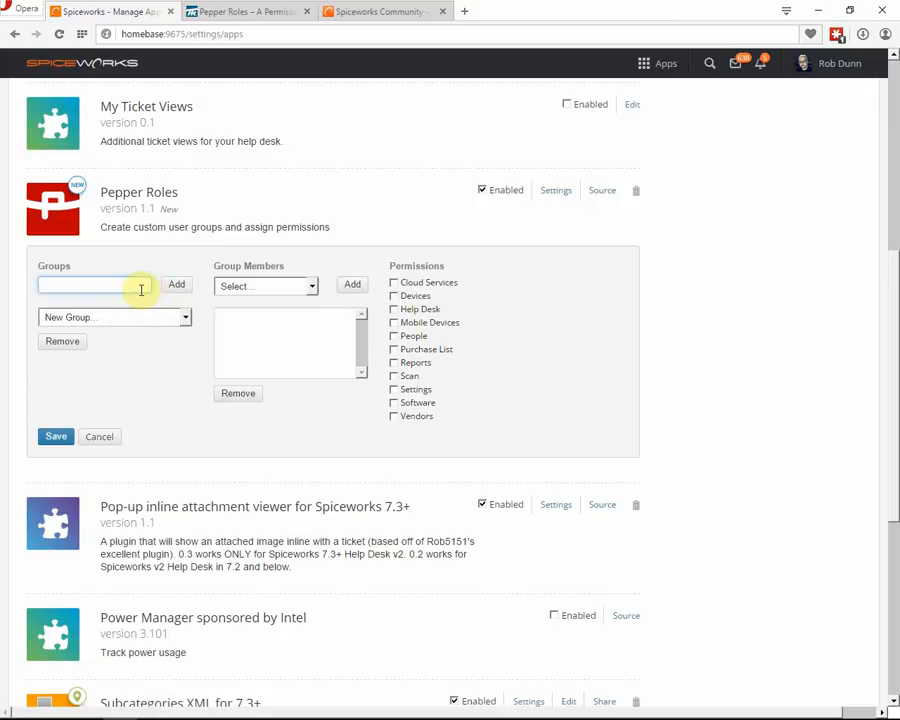
type("Help Desk & Reports")
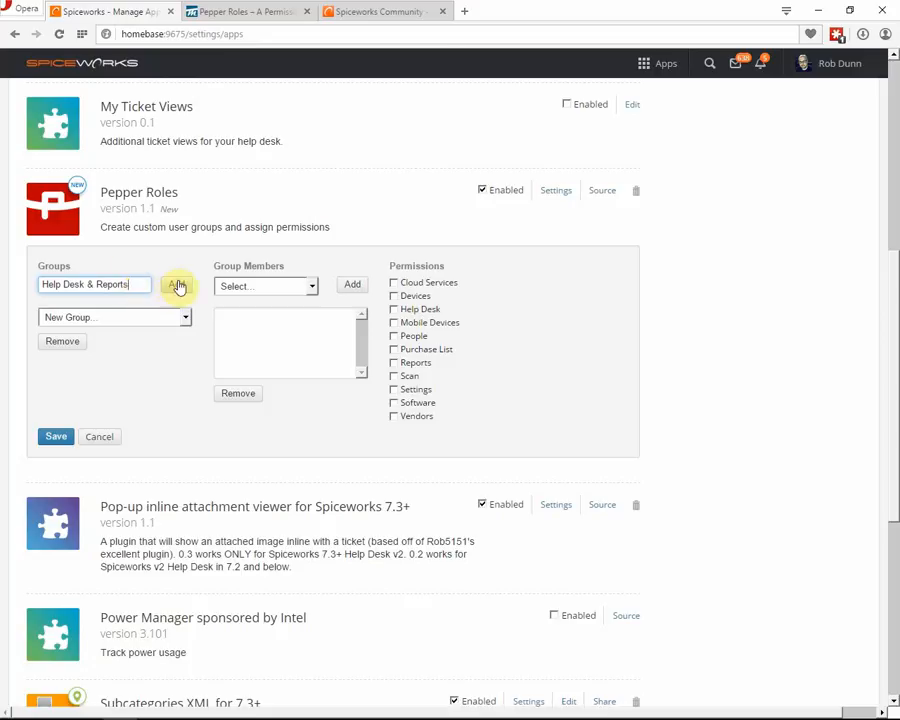
left_click(177, 286)
left_click(120, 316)
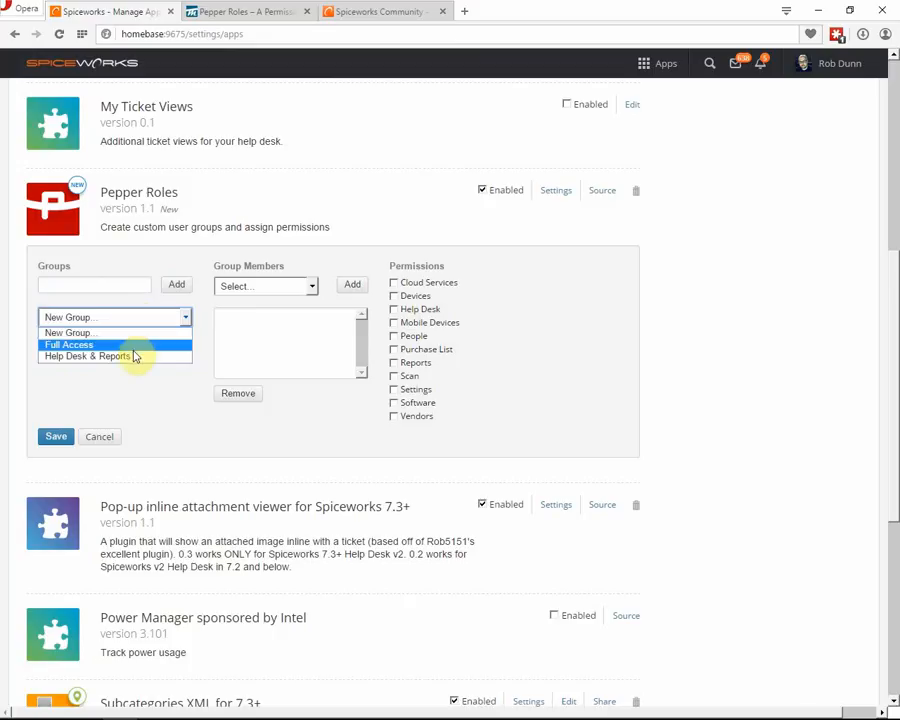
left_click(129, 357)
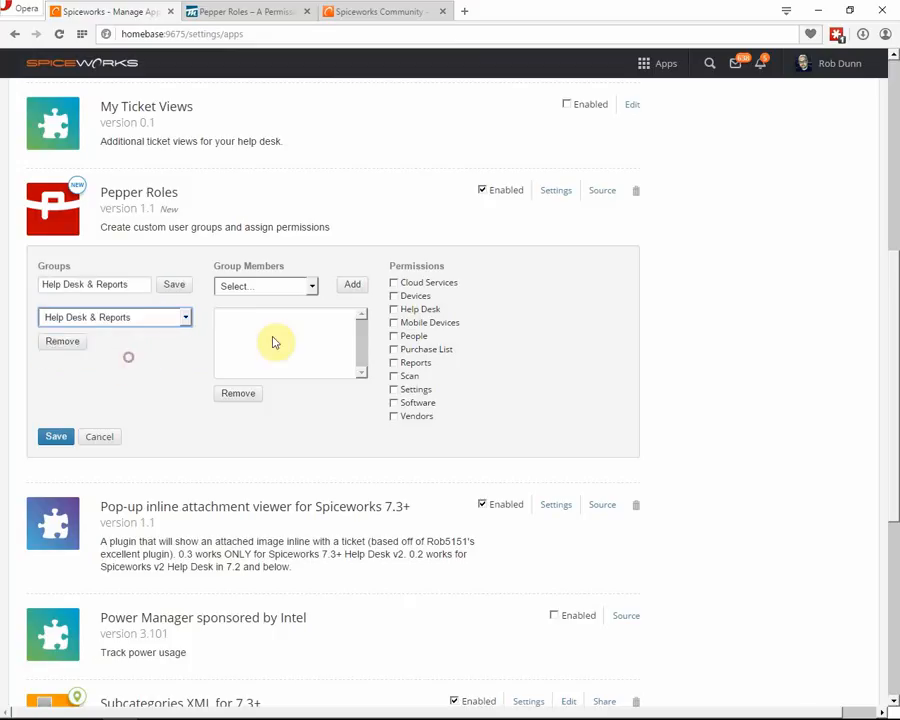
Step: Add the last listed user to the Help Desk & Reports group, grant Help Desk and Reports permissions, and save the settings
left_click(312, 286)
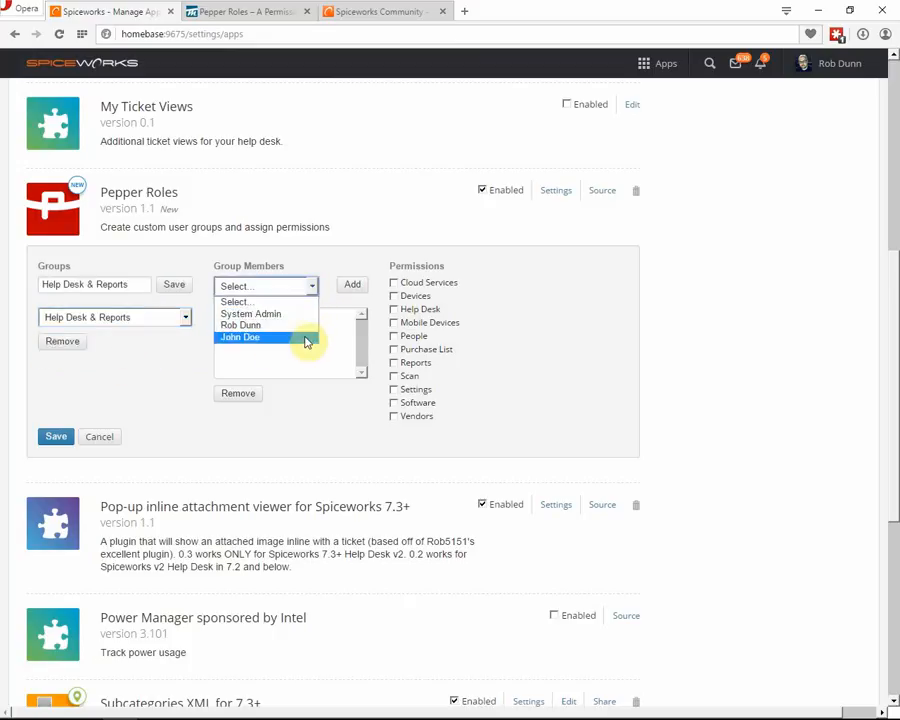
left_click(306, 338)
left_click(356, 285)
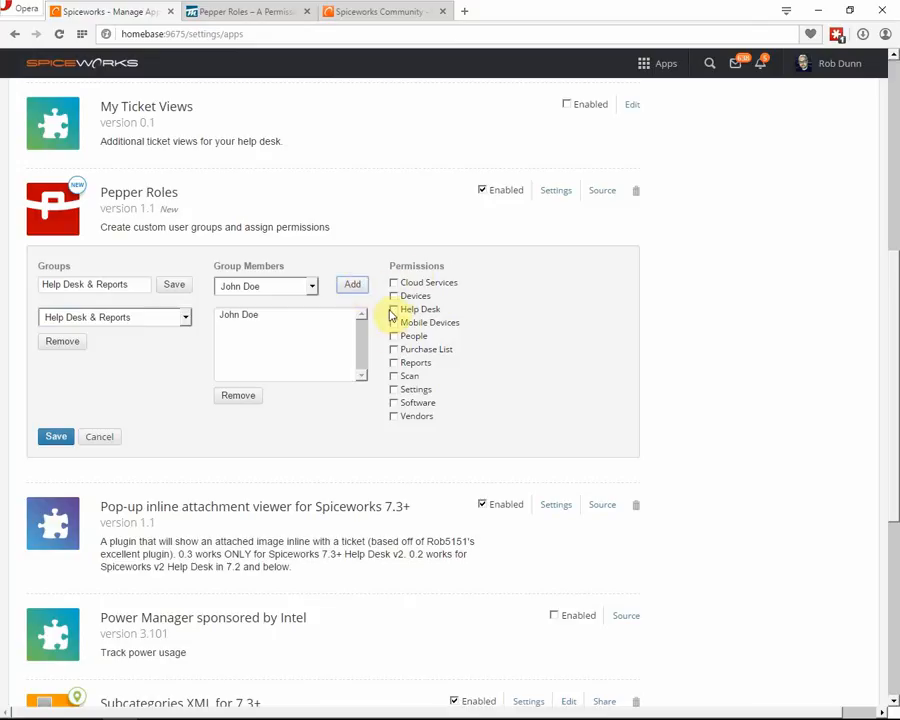
left_click(394, 310)
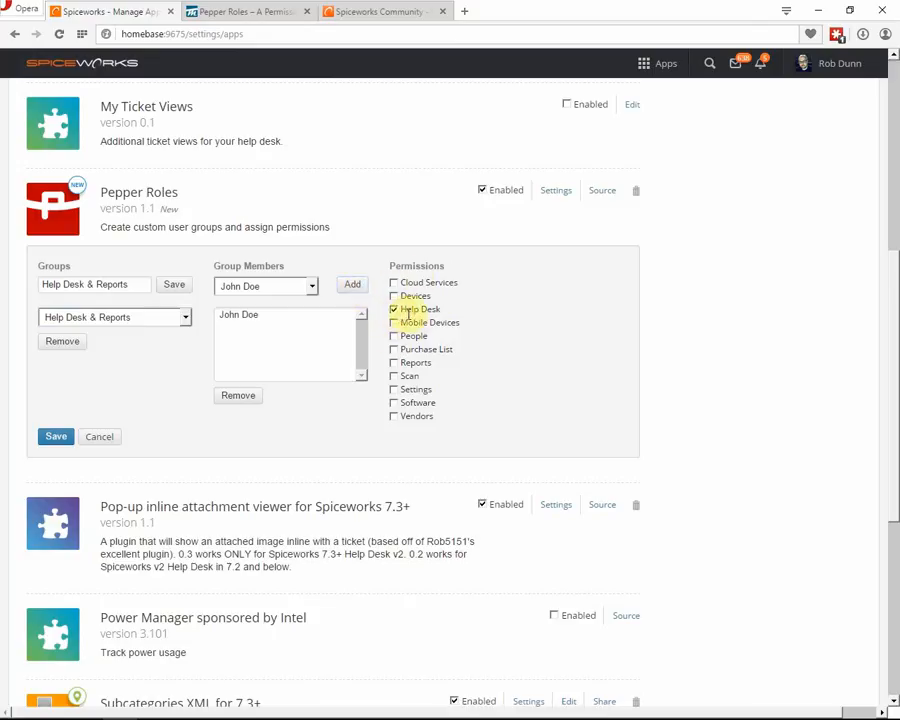
left_click(394, 363)
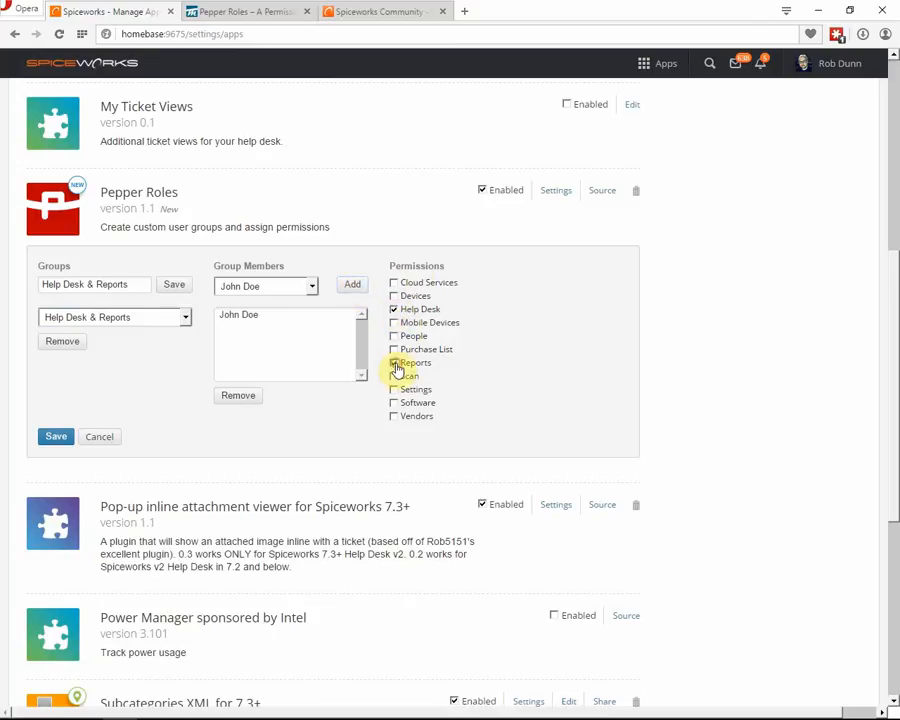
left_click(50, 440)
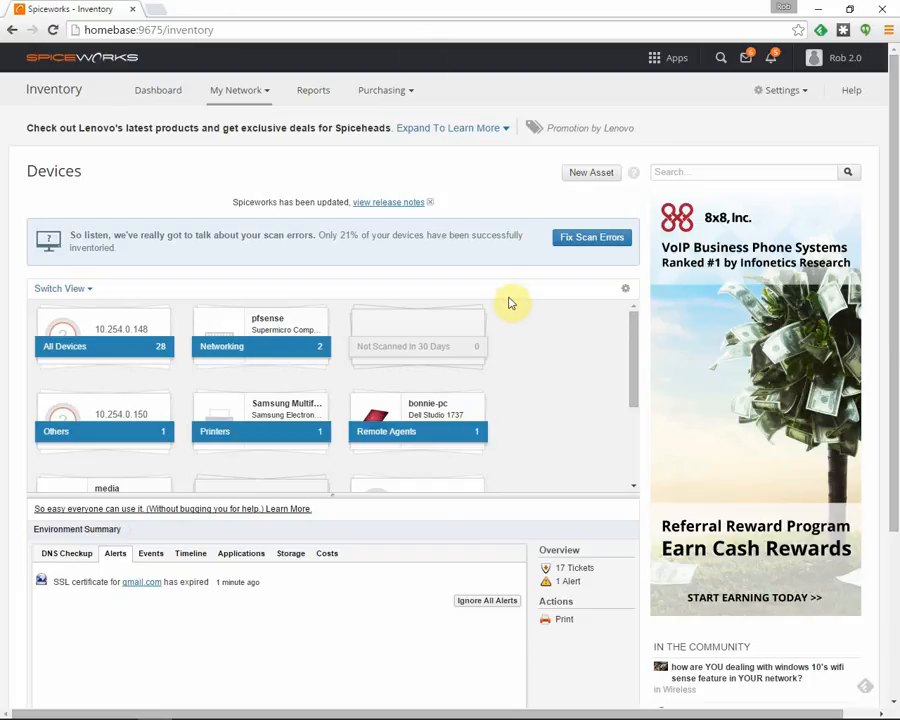
Step: In the restricted user's Chrome session, test access to the Purchase List and to the Inventory page, dismissing any warnings
left_click(388, 92)
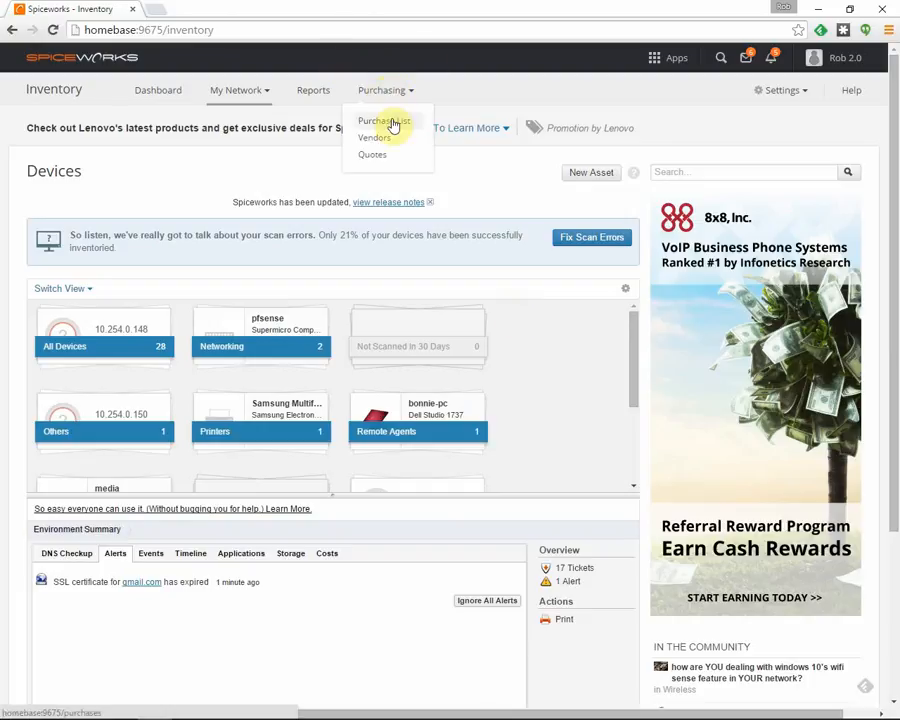
left_click(391, 121)
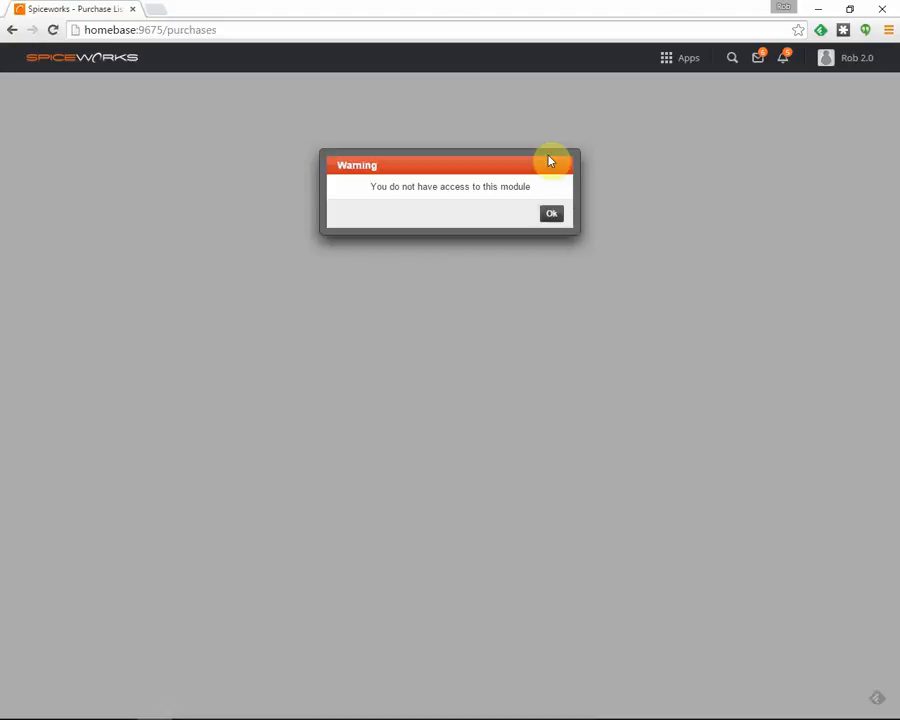
left_click(552, 217)
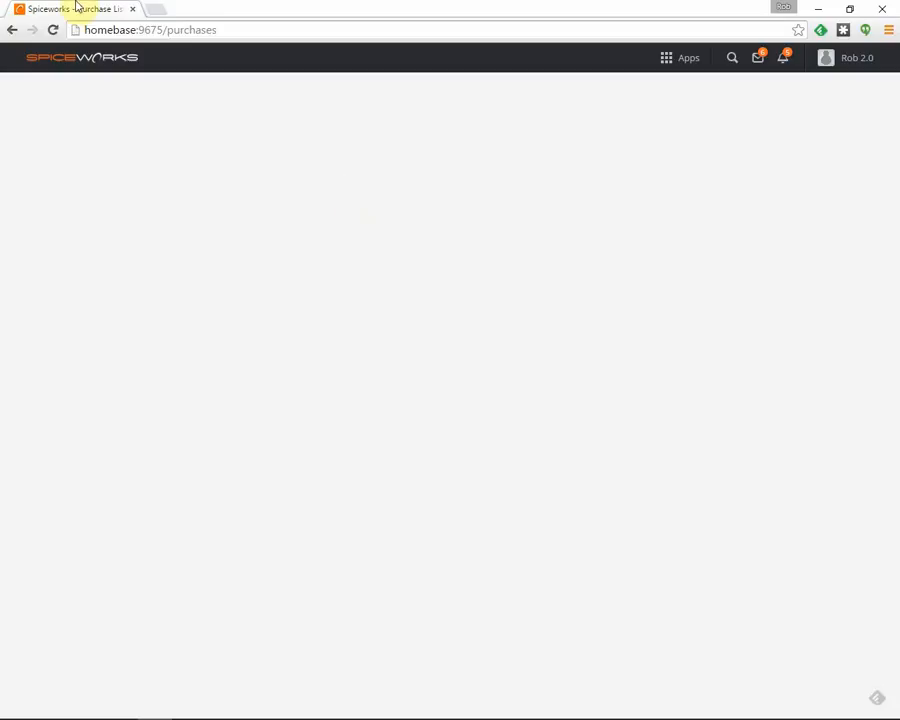
left_click(10, 32)
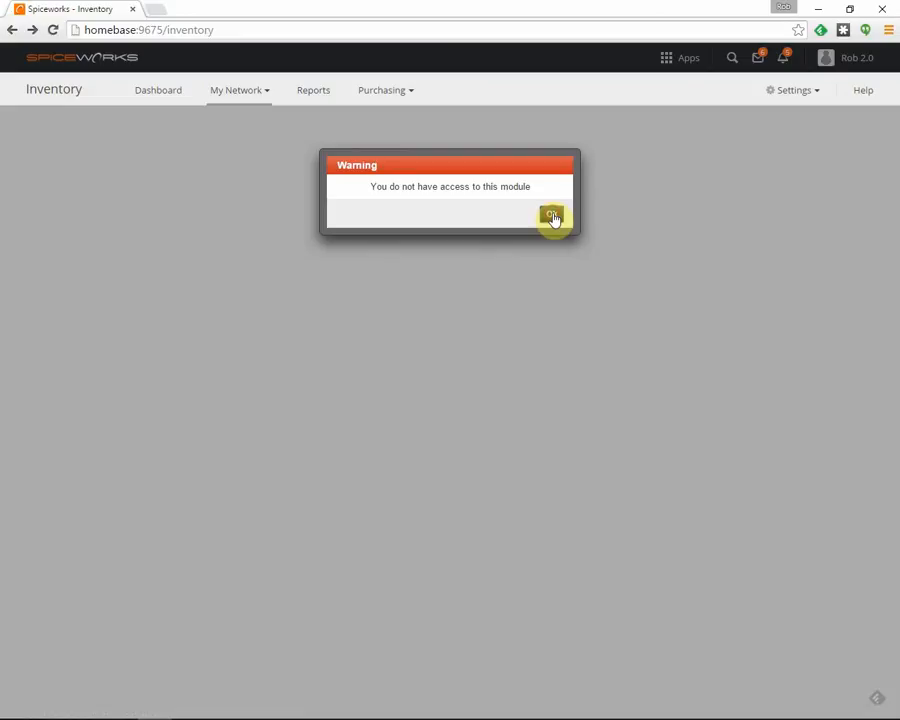
left_click(552, 216)
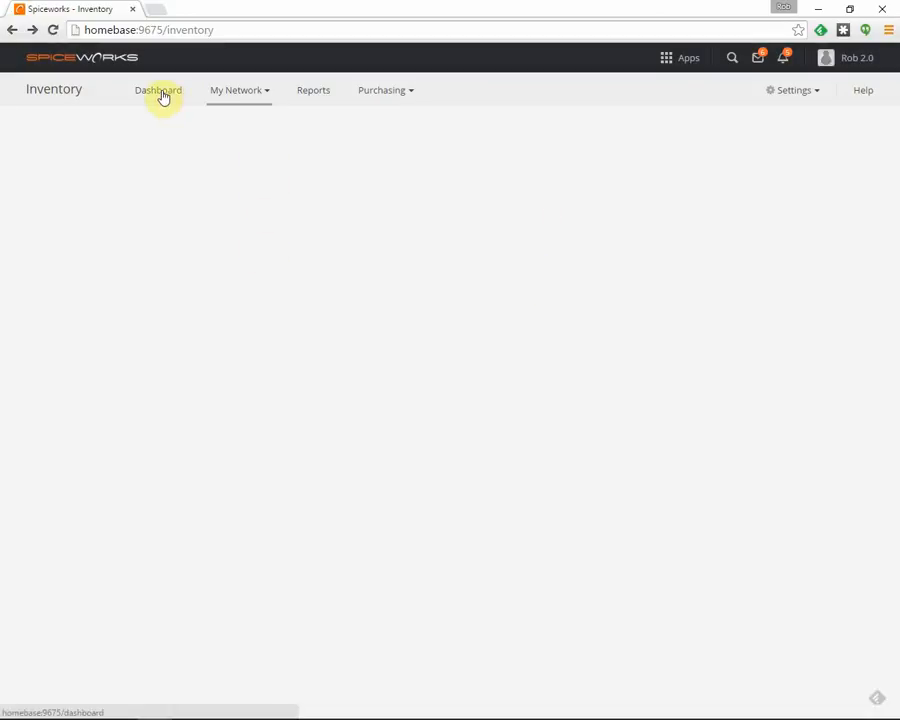
Step: Open the Help Desk app as the restricted user and look over the unassigned tickets
left_click(686, 57)
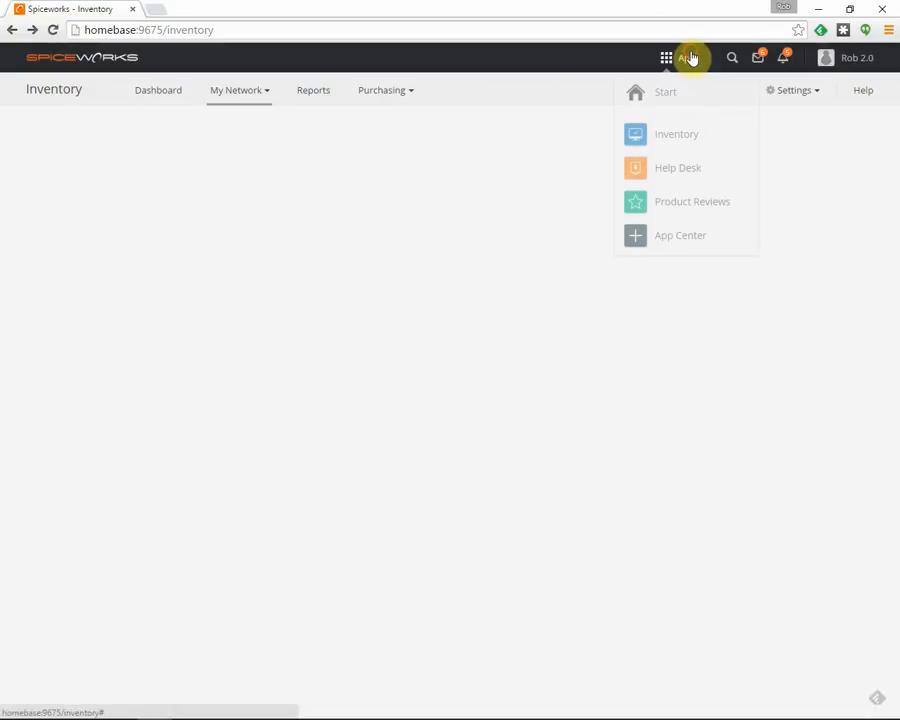
left_click(677, 168)
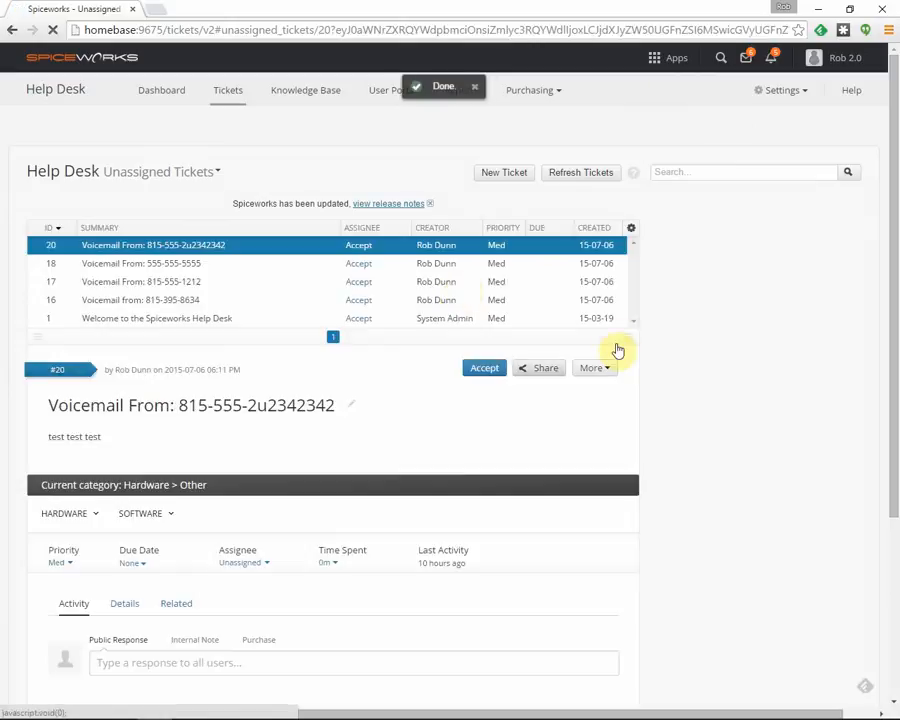
scroll(845, 258, "down", 2)
scroll(848, 260, "up", 3)
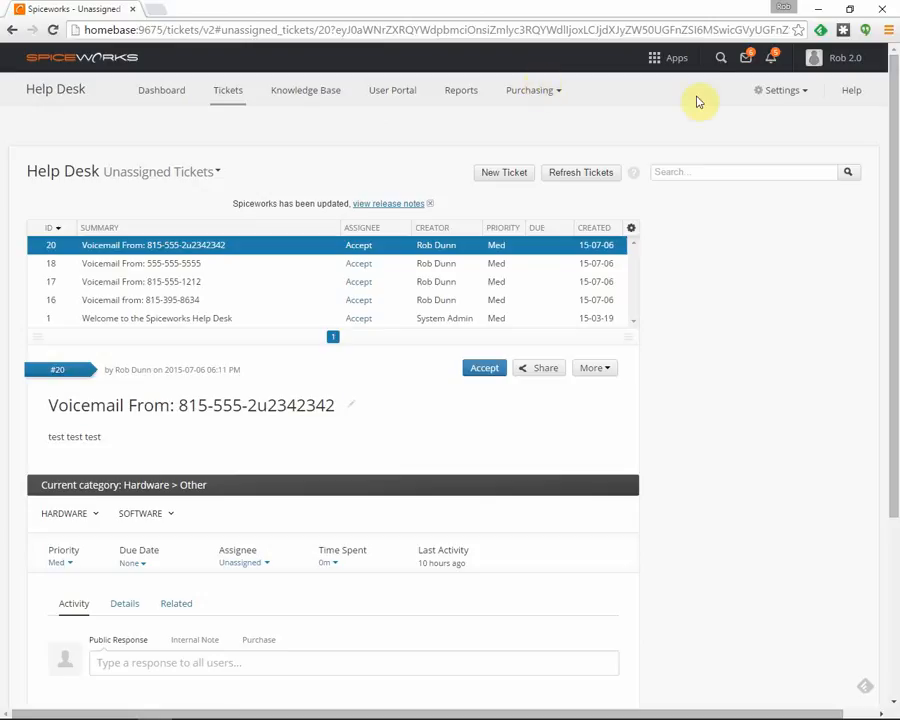
Step: Check the restricted user's access to Reports and to the Purchase List from within the Help Desk
left_click(464, 92)
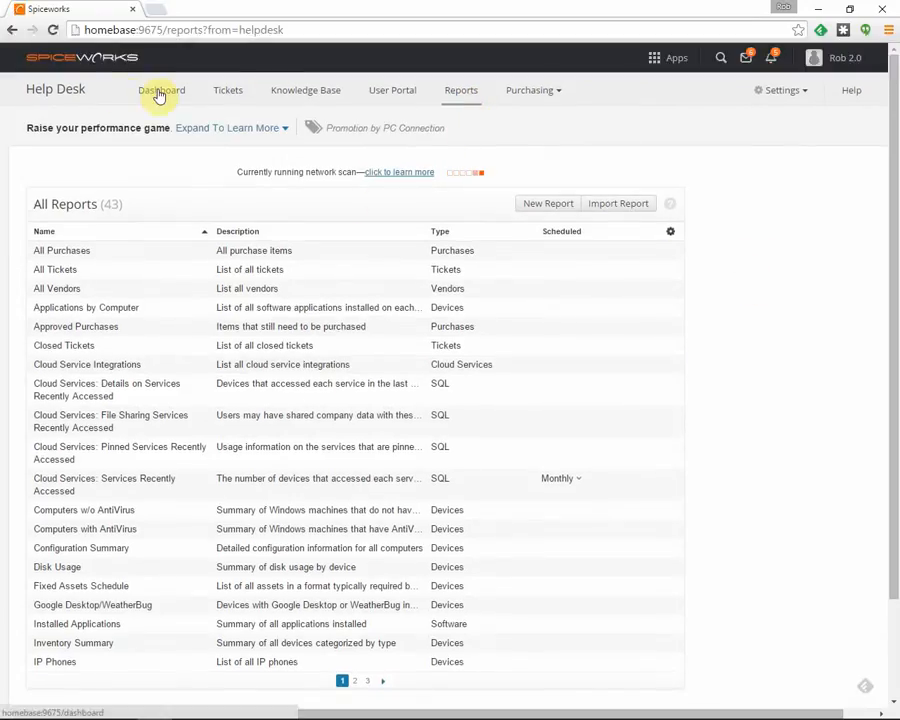
left_click(518, 100)
left_click(522, 124)
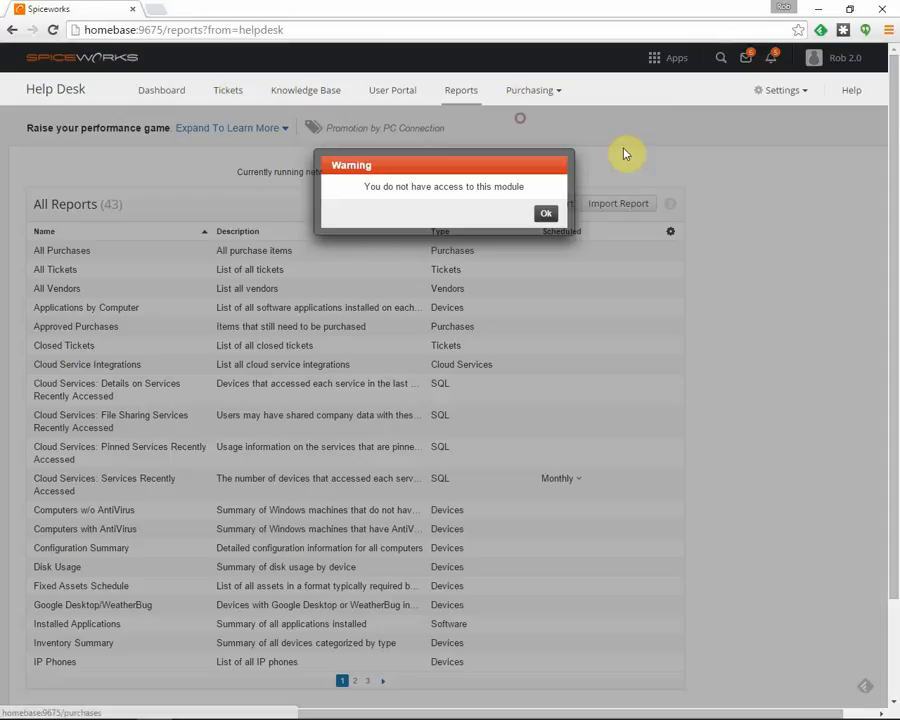
left_click(545, 213)
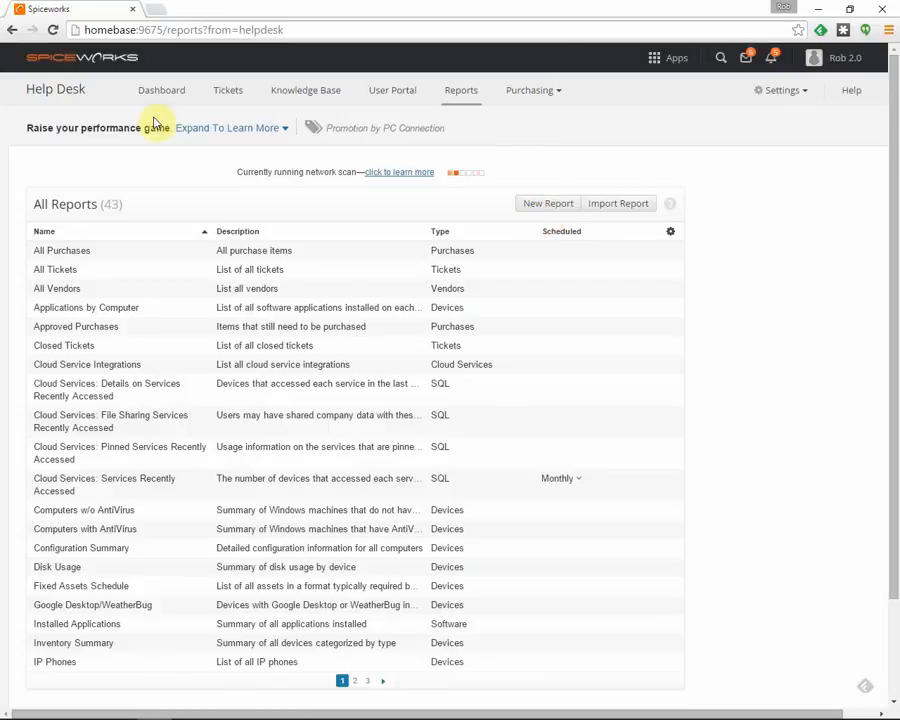
Step: Open the restricted user's dashboard and review the widgets offered for adding, without adding any
left_click(177, 91)
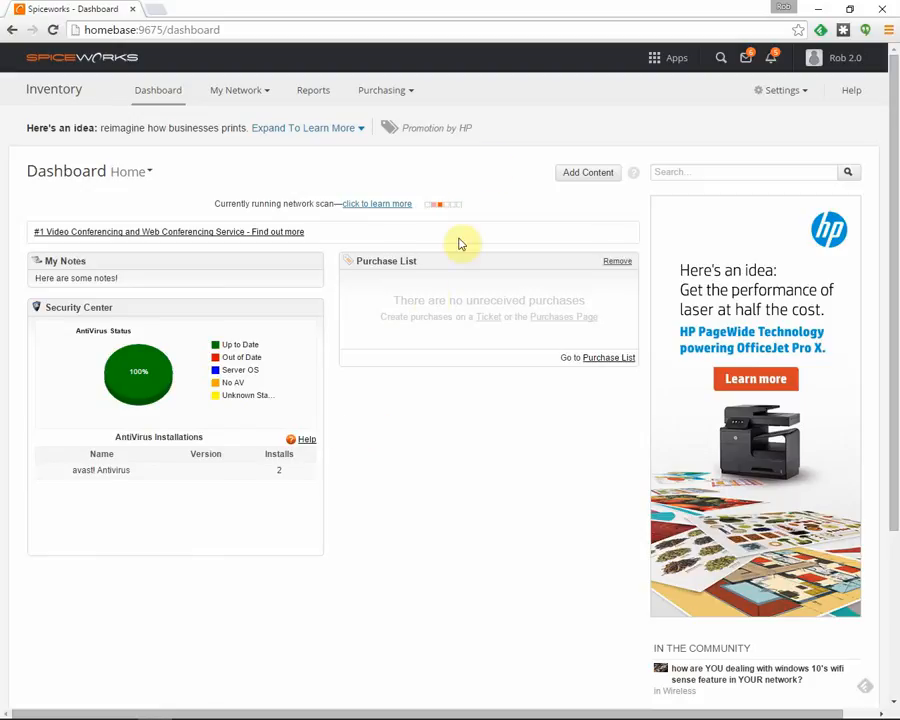
left_click(583, 178)
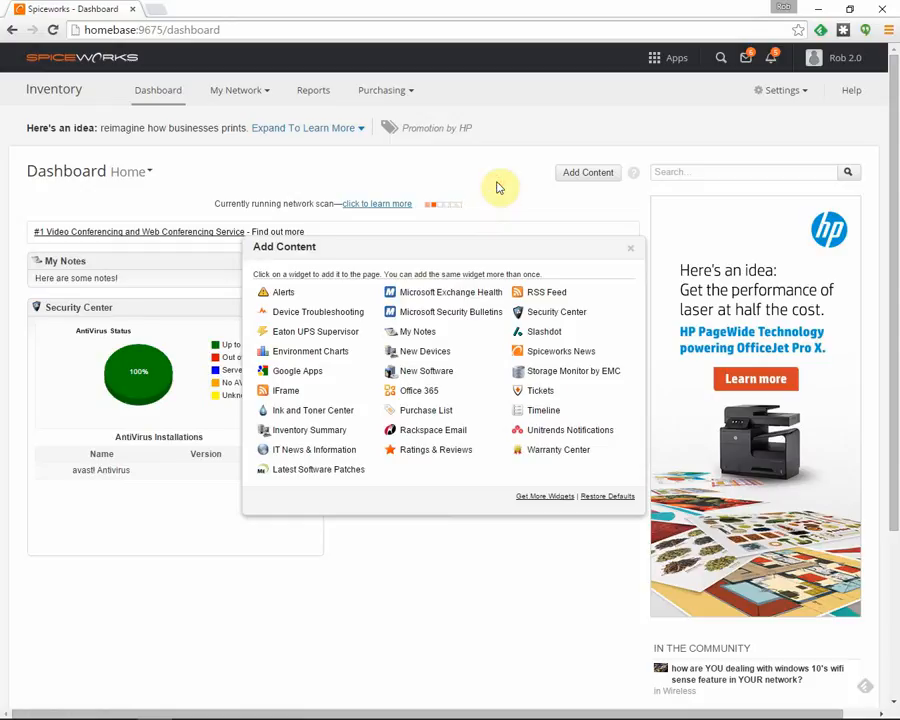
left_click(627, 249)
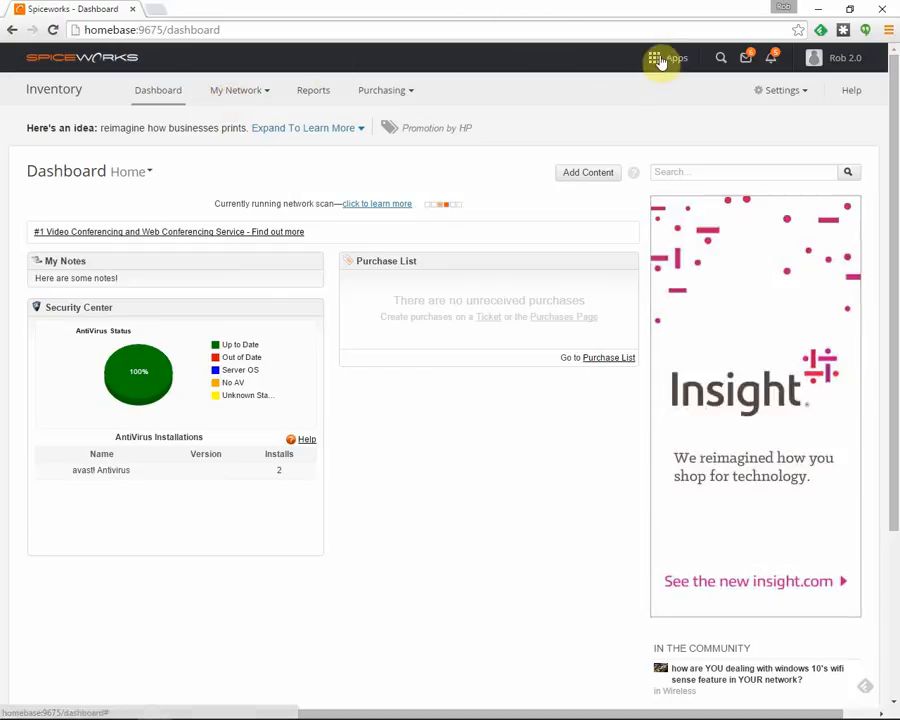
Step: Return to the administrator's Opera window and review the Full Access group's Pepper Roles settings, briefly consulting the plugin's web page
left_click(818, 8)
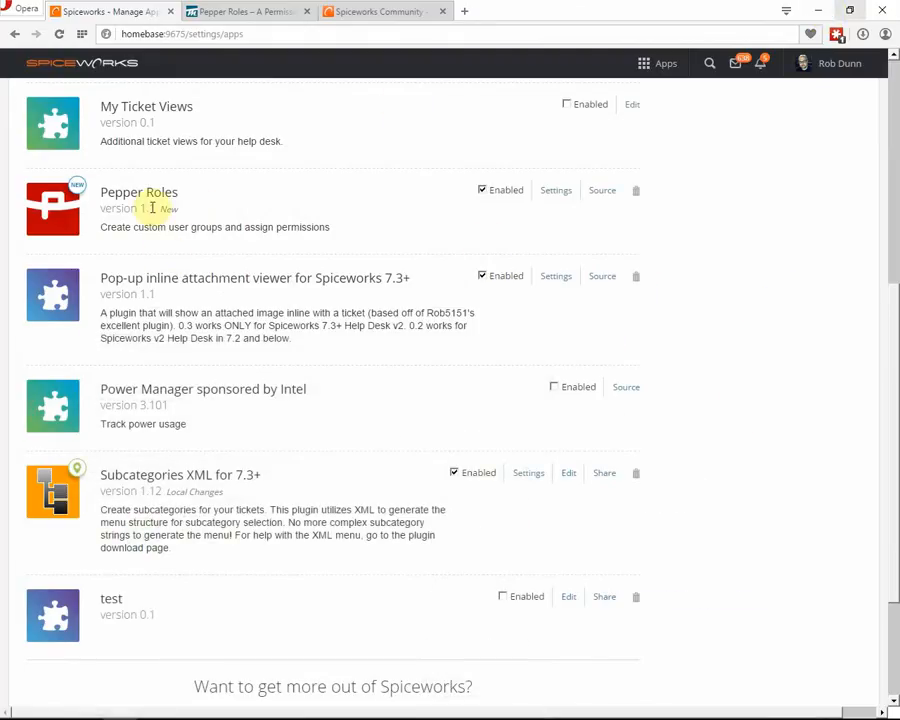
left_click(560, 193)
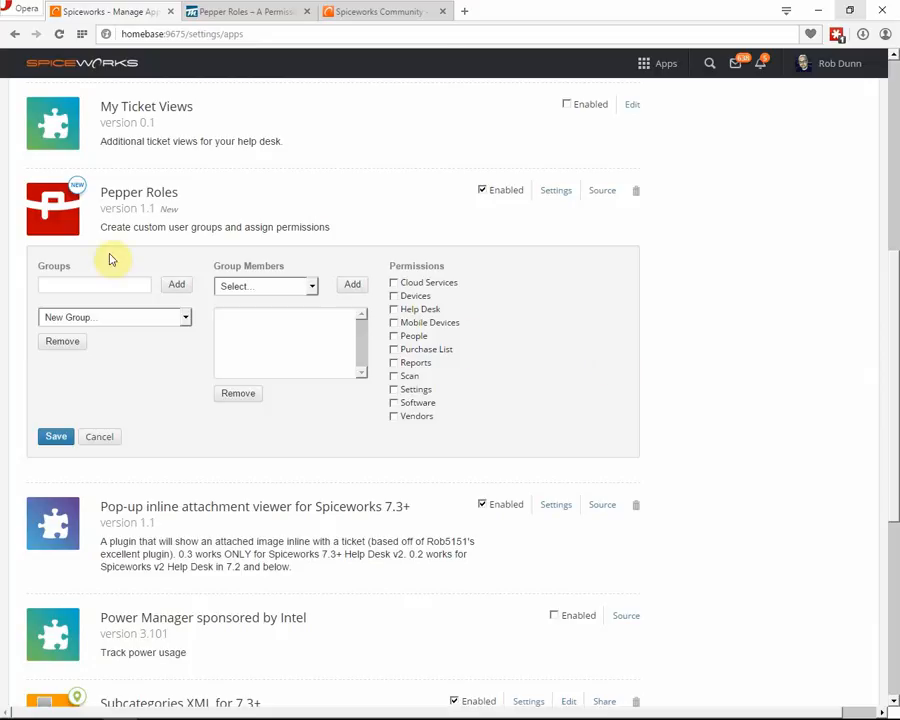
left_click(125, 288)
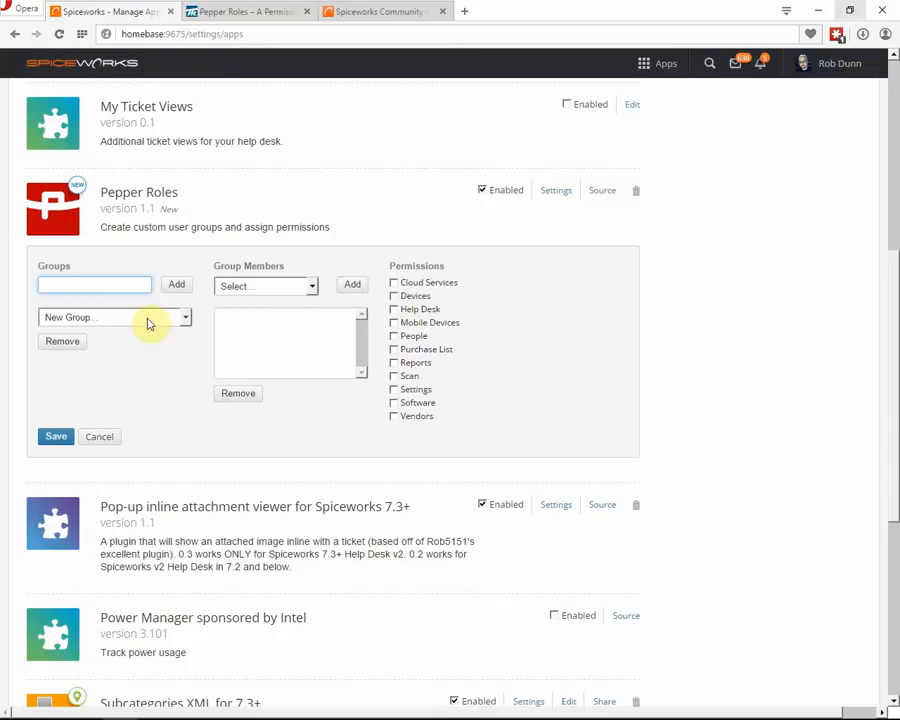
left_click(185, 322)
left_click(146, 344)
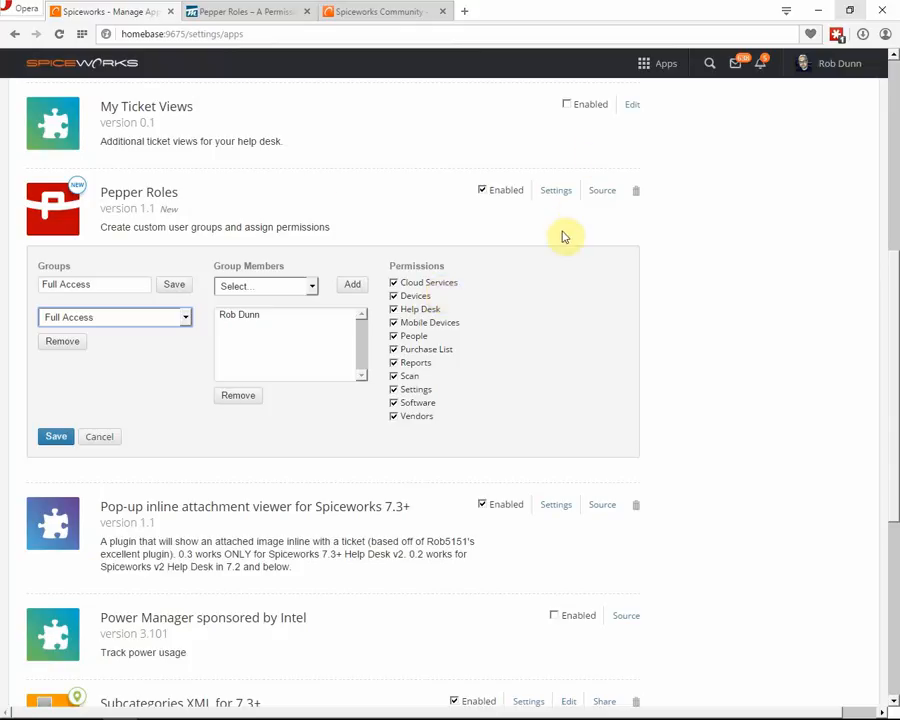
left_click(213, 13)
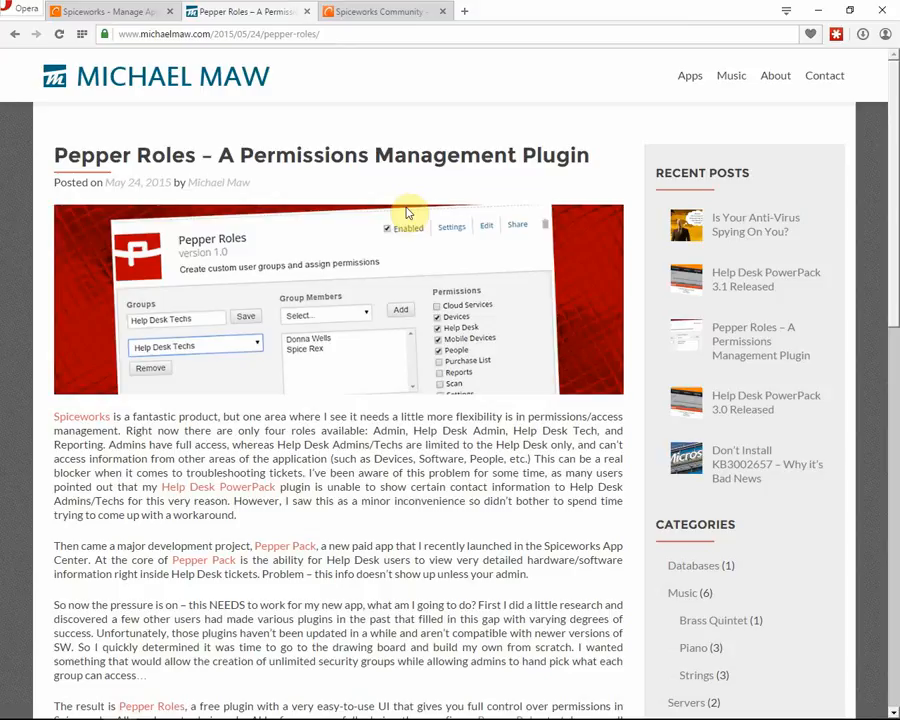
left_click(94, 10)
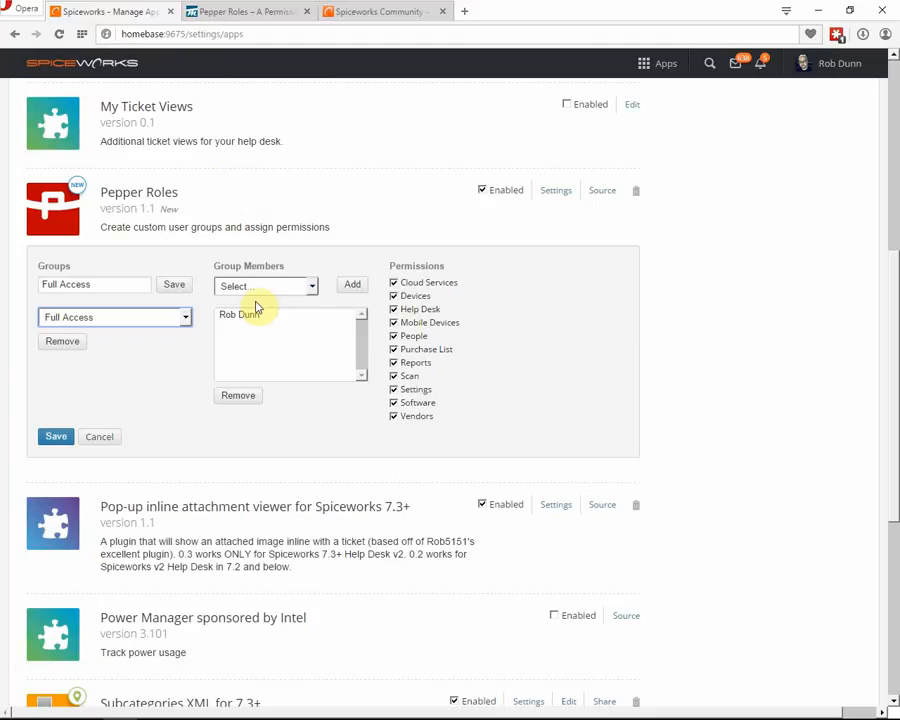